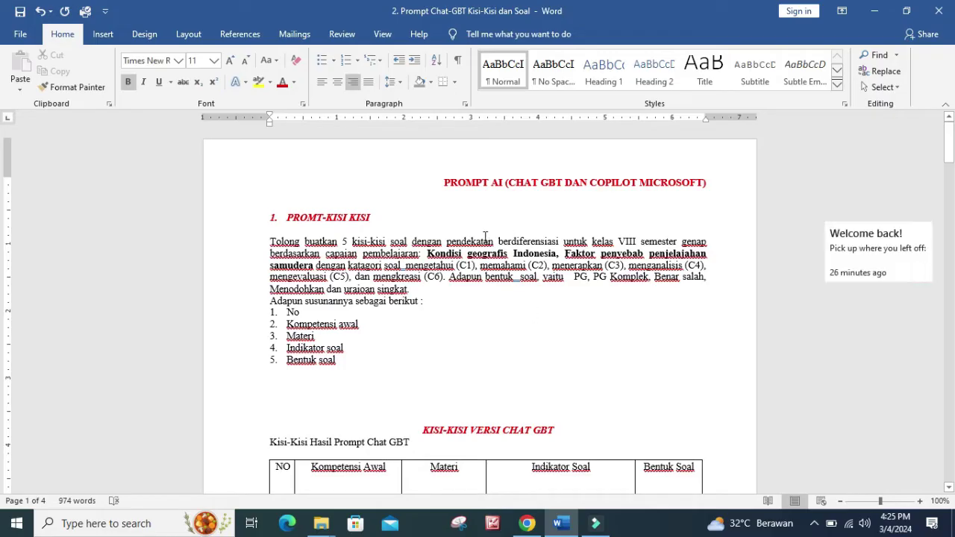
Look through the document's "PROMT-KISI KISI" and "PROMT-PEMBUATAN SOAL" sections and the tables between them
drag(373, 217, 286, 216)
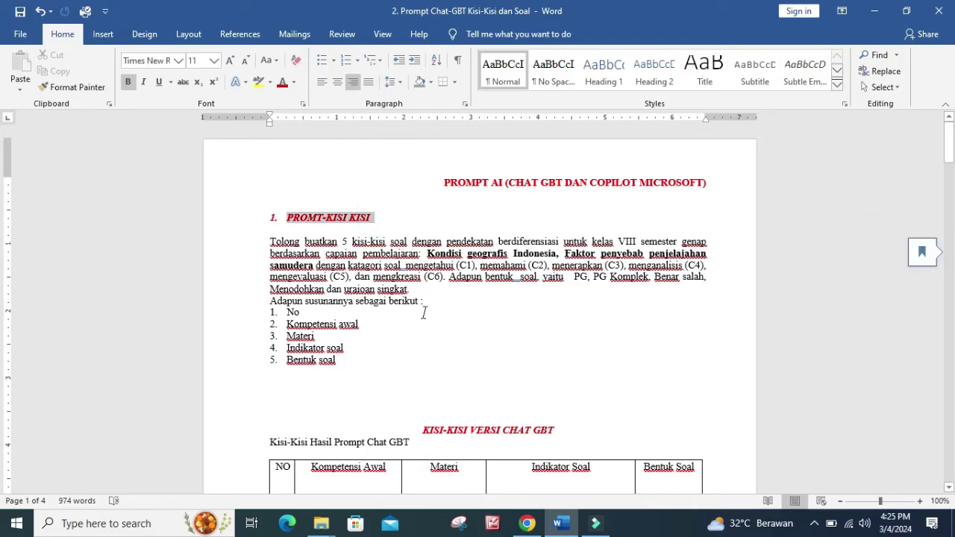
scroll(442, 319, down, 15)
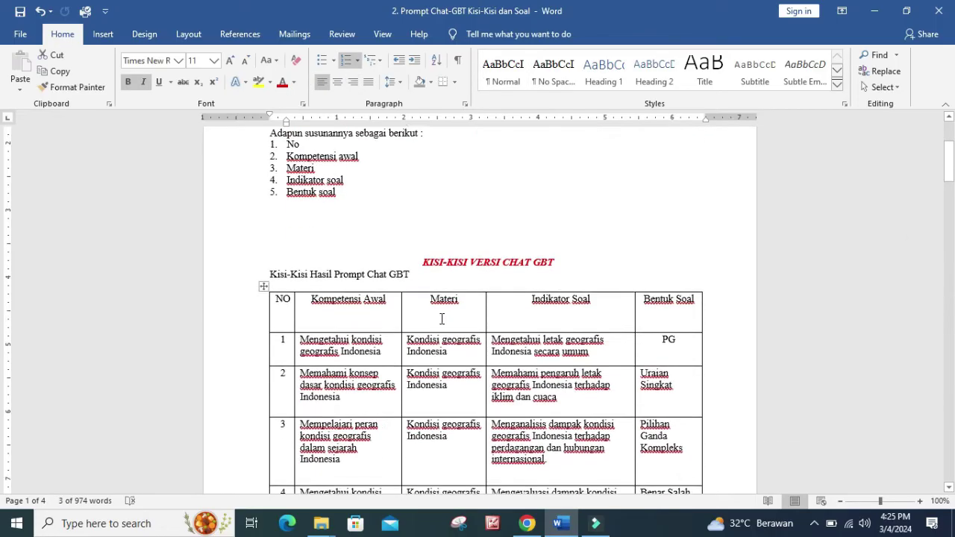
scroll(442, 318, down, 15)
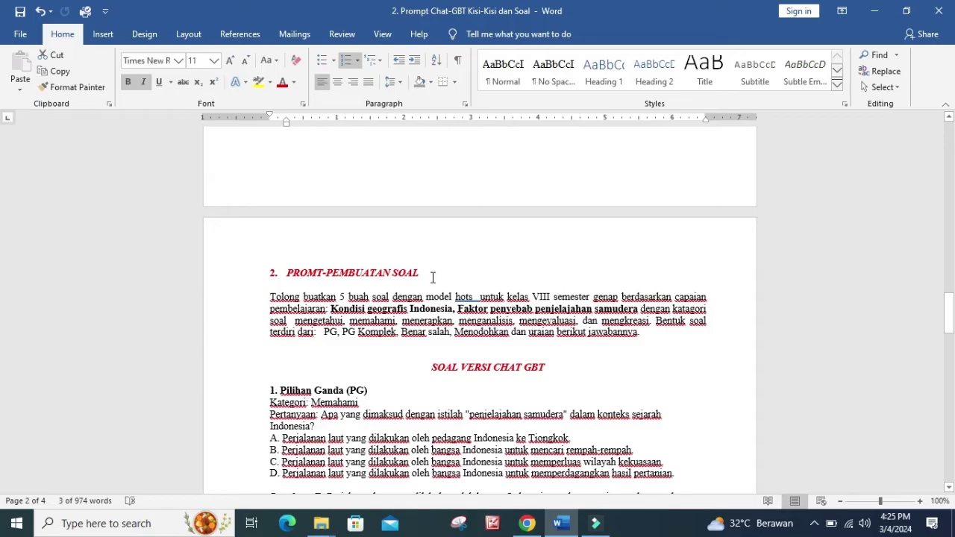
drag(423, 273, 283, 277)
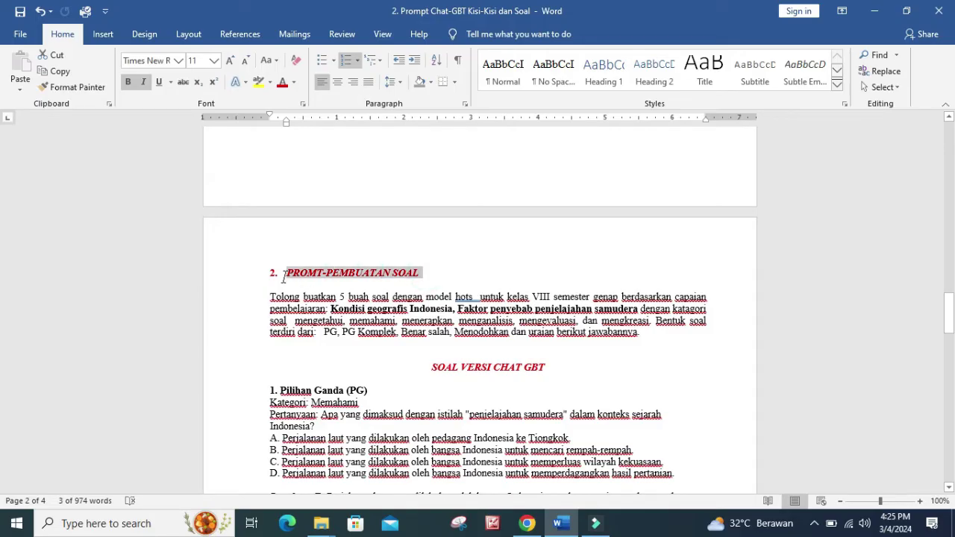
click(534, 252)
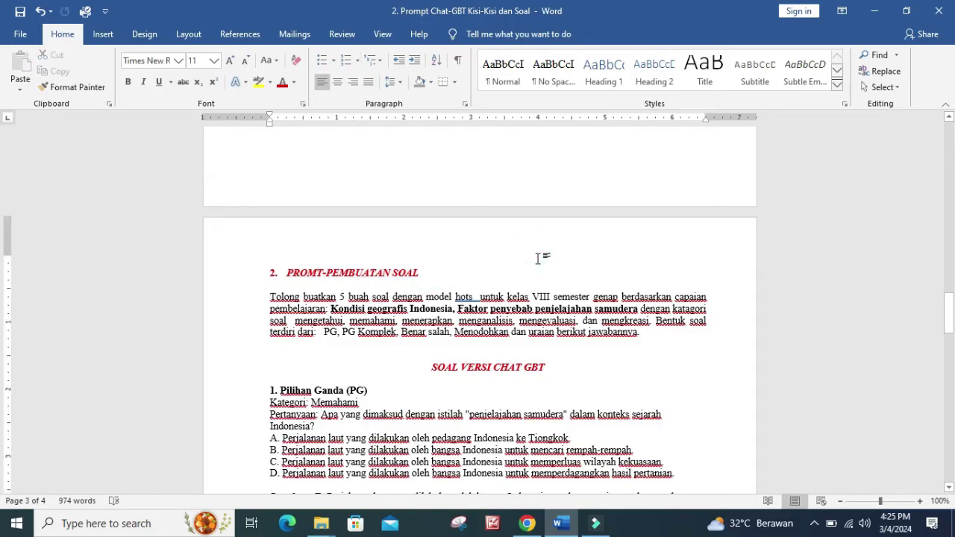
scroll(537, 258, up, 20)
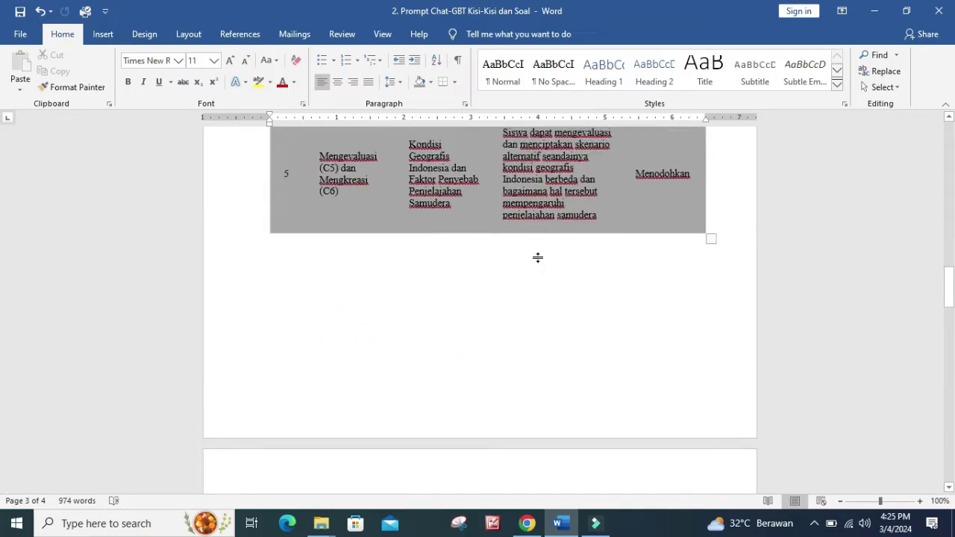
scroll(537, 265, down, 8)
scroll(537, 263, up, 9)
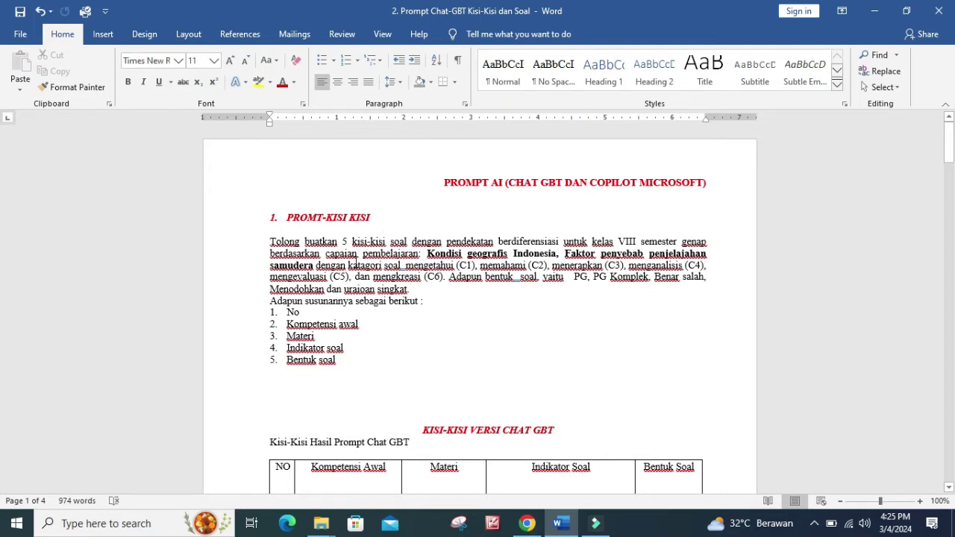
Examine the first prompt's paragraph, including its learning outcomes, question categories and question forms
drag(270, 246, 410, 290)
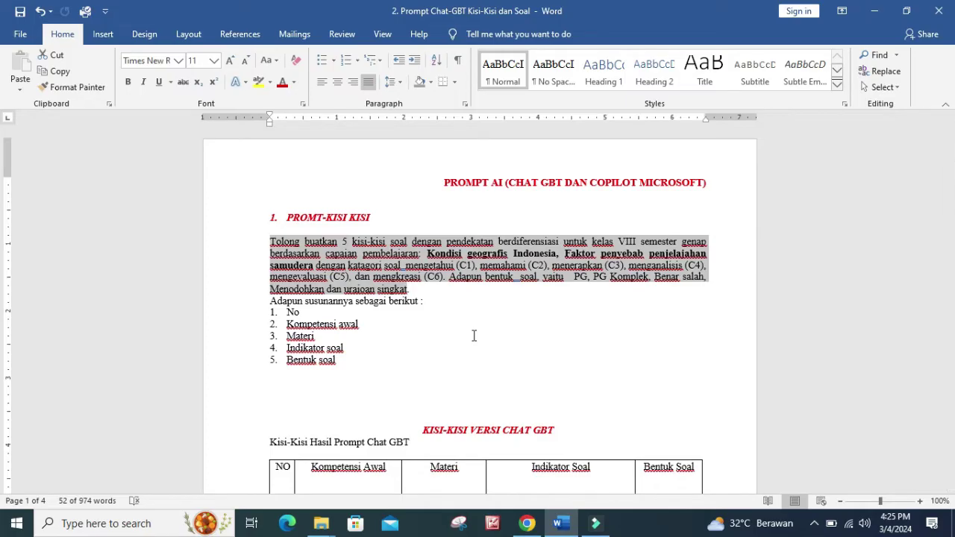
click(375, 264)
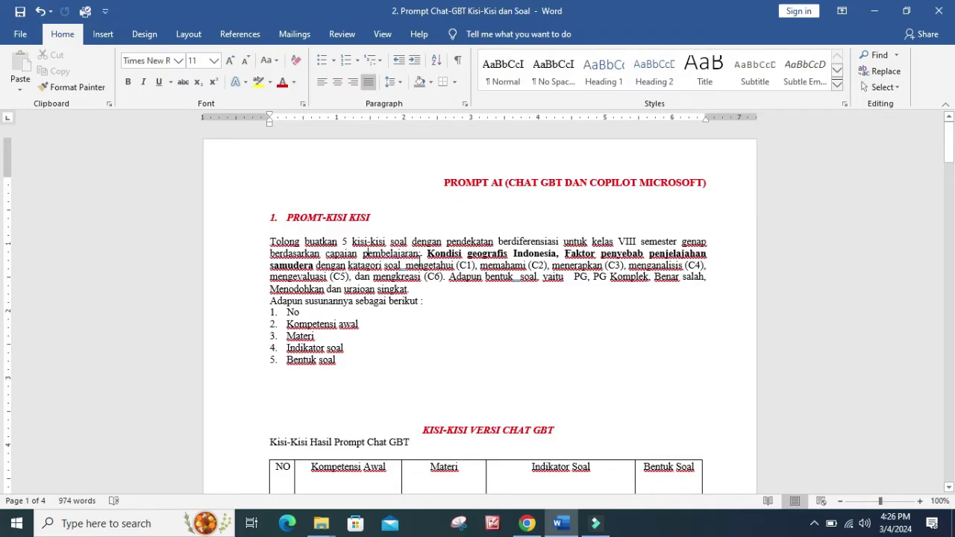
drag(426, 254, 536, 251)
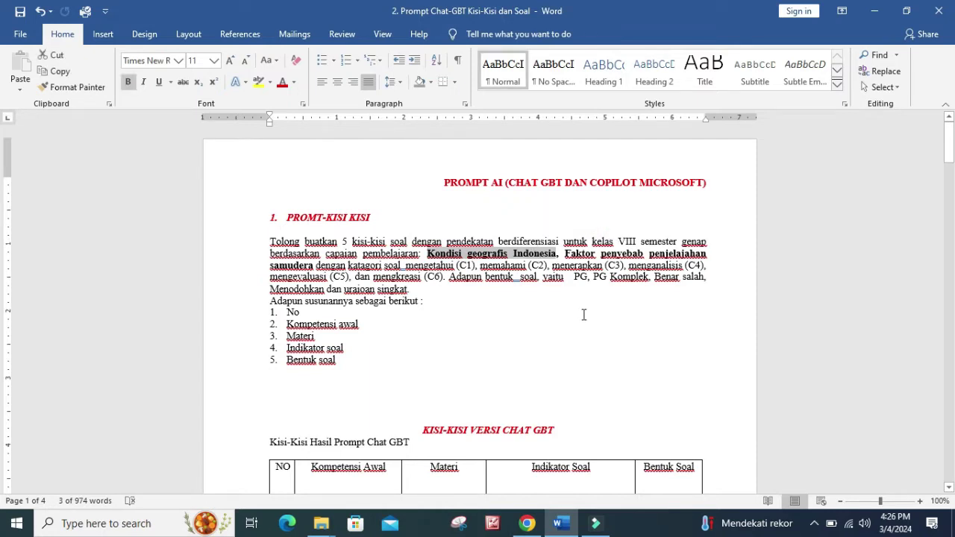
click(552, 253)
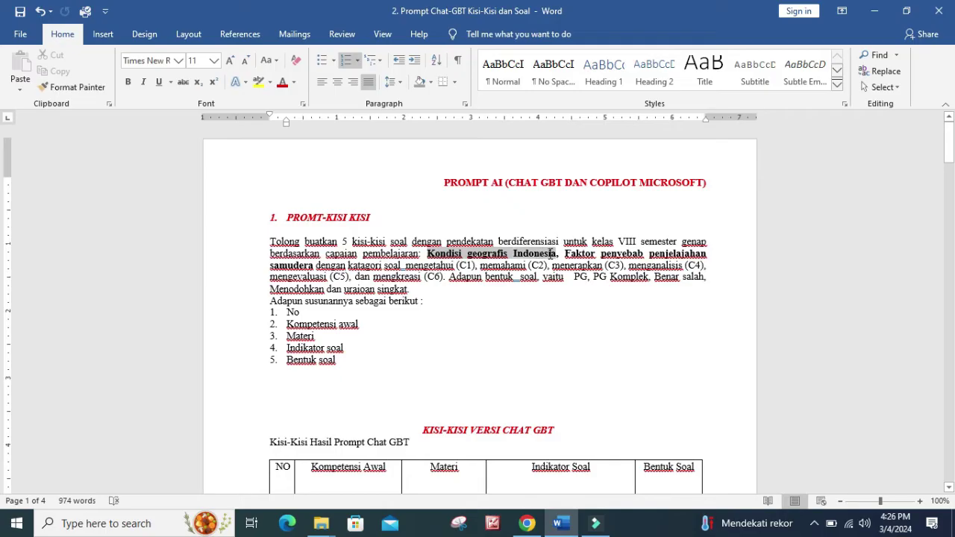
drag(553, 254, 682, 254)
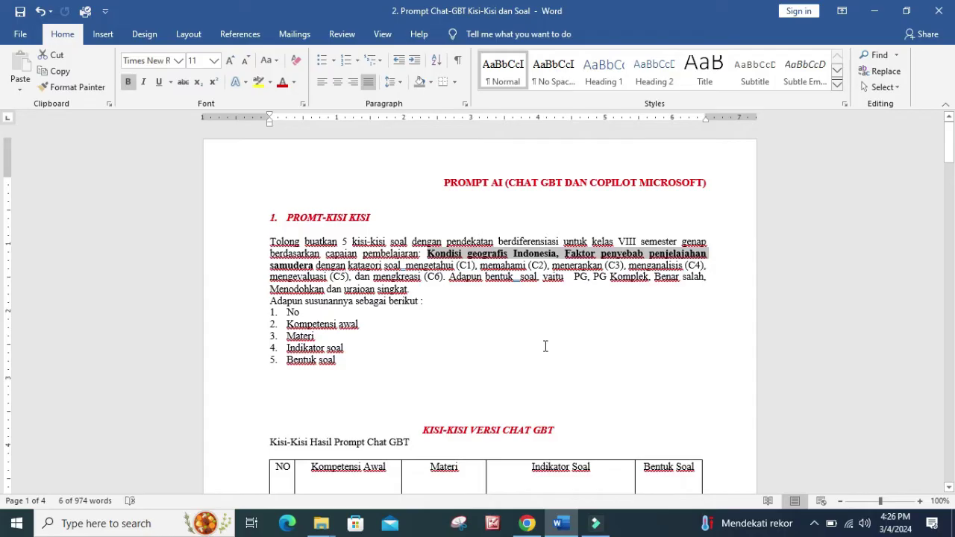
click(486, 337)
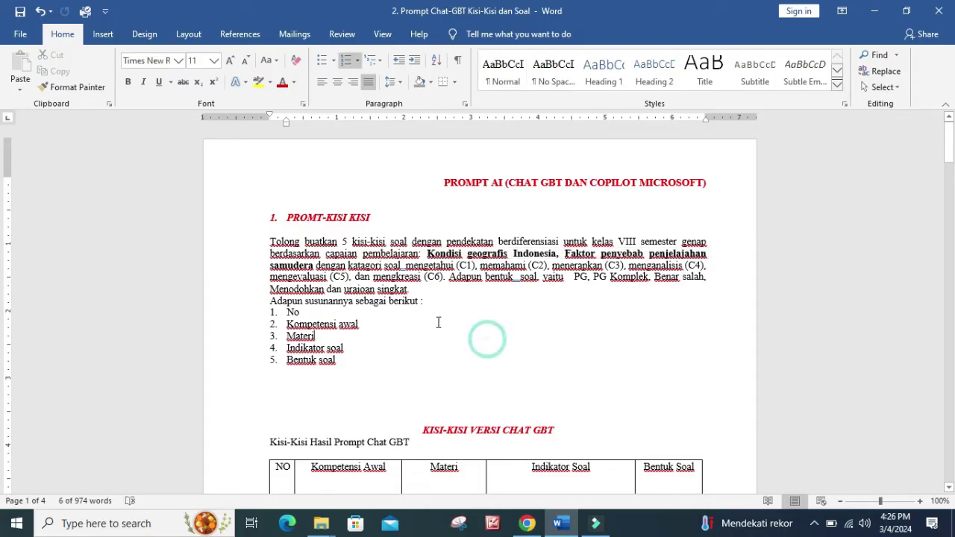
drag(317, 265, 439, 265)
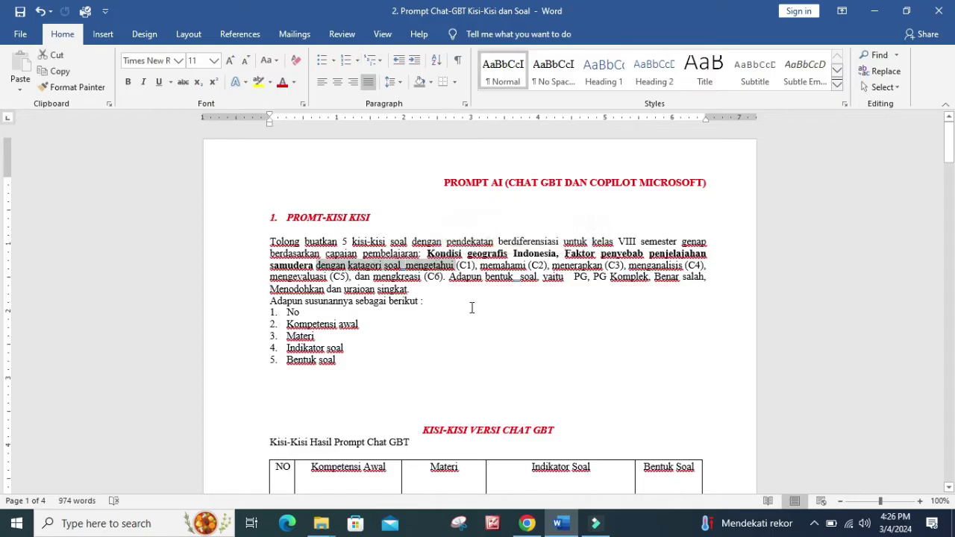
click(498, 345)
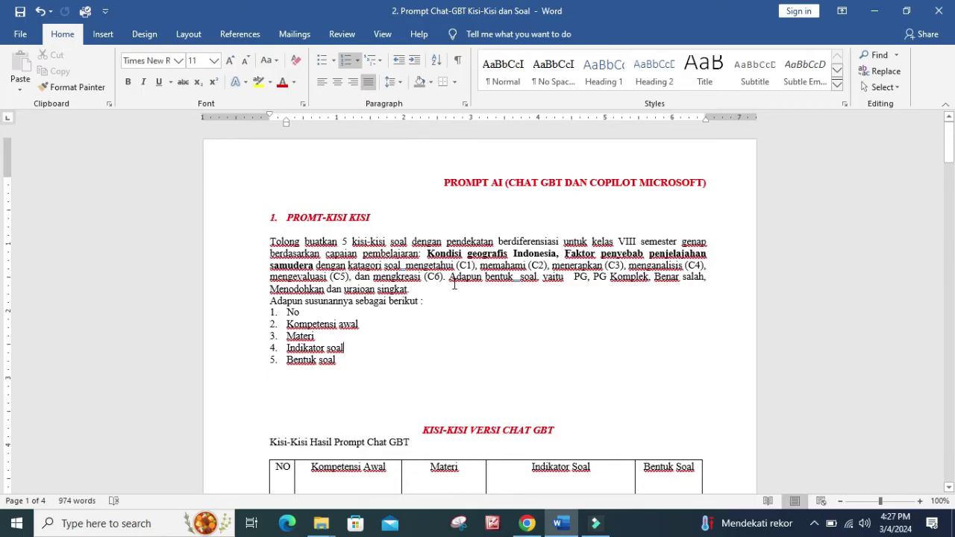
drag(450, 282, 534, 280)
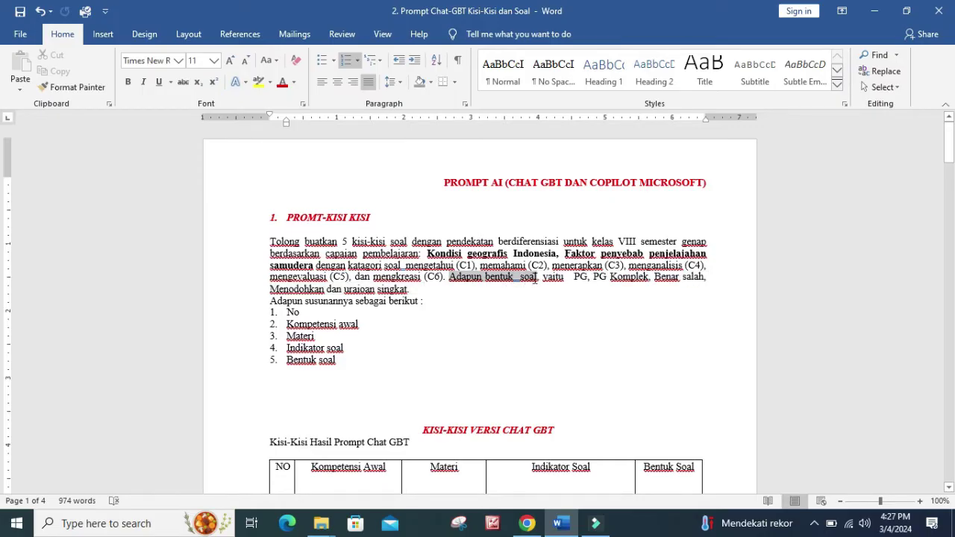
click(535, 311)
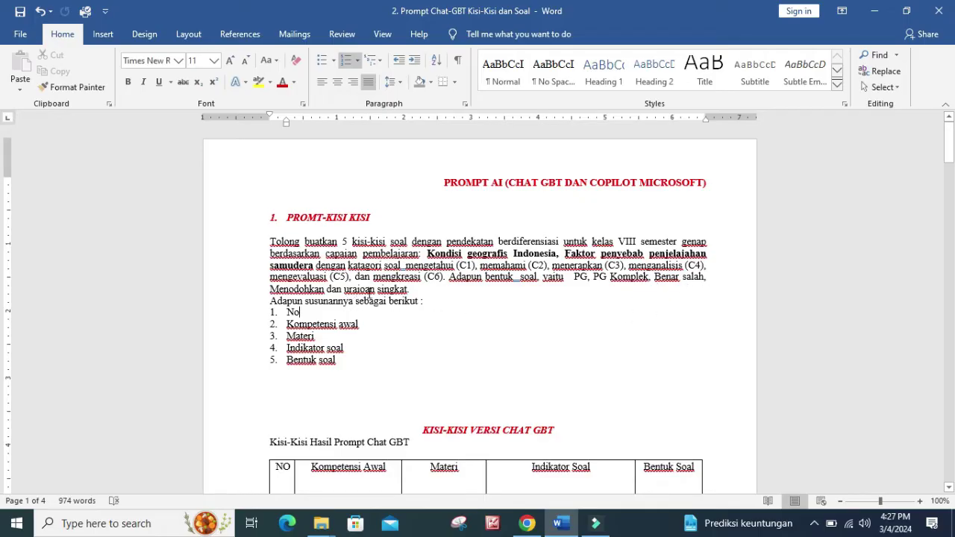
Correct the misspelled word "uraioan" to "uraian" in the first prompt's paragraph
click(366, 289)
key(BackSpace)
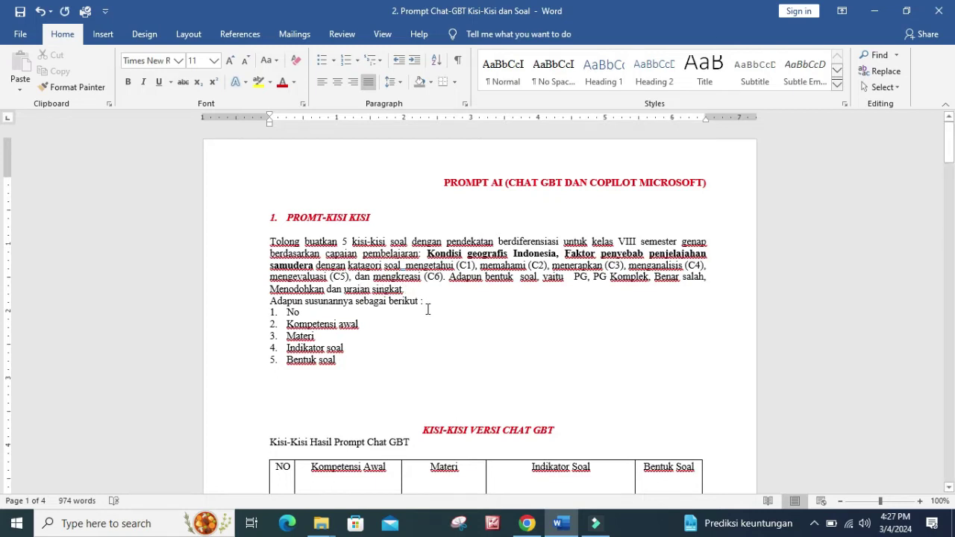
Copy the first prompt's paragraph, from "Tolong buatkan 5 kisi-kisi soal" through "uraian singkat"
scroll(428, 309, down, 2)
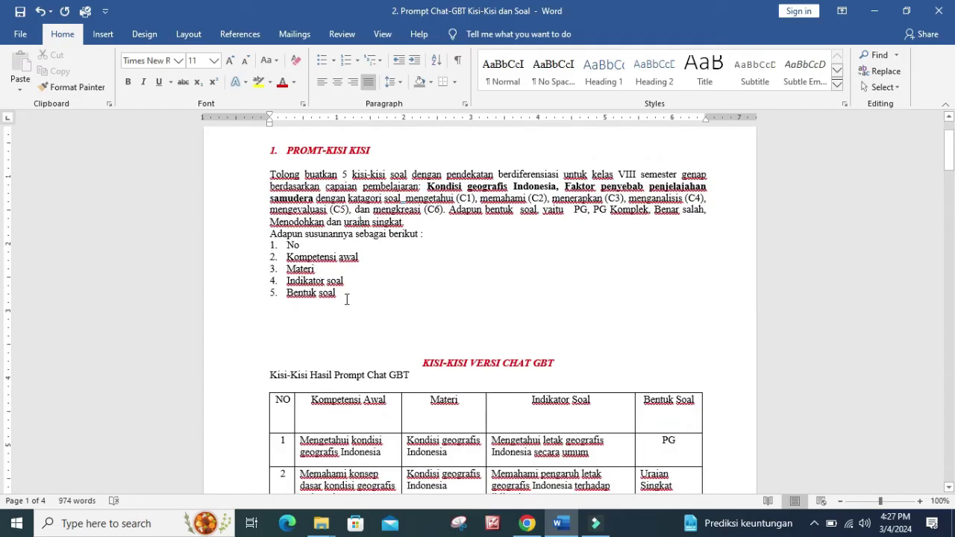
scroll(346, 299, up, 1)
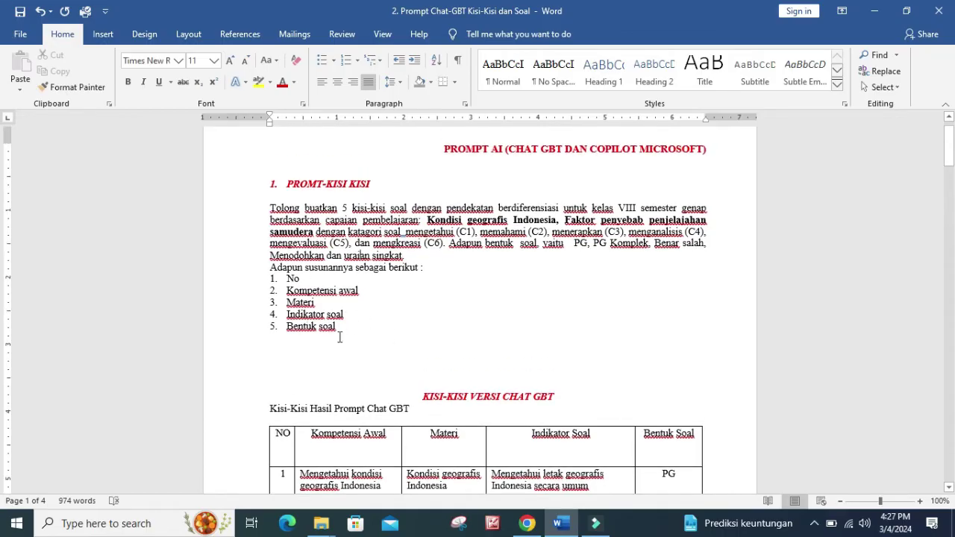
scroll(347, 335, up, 1)
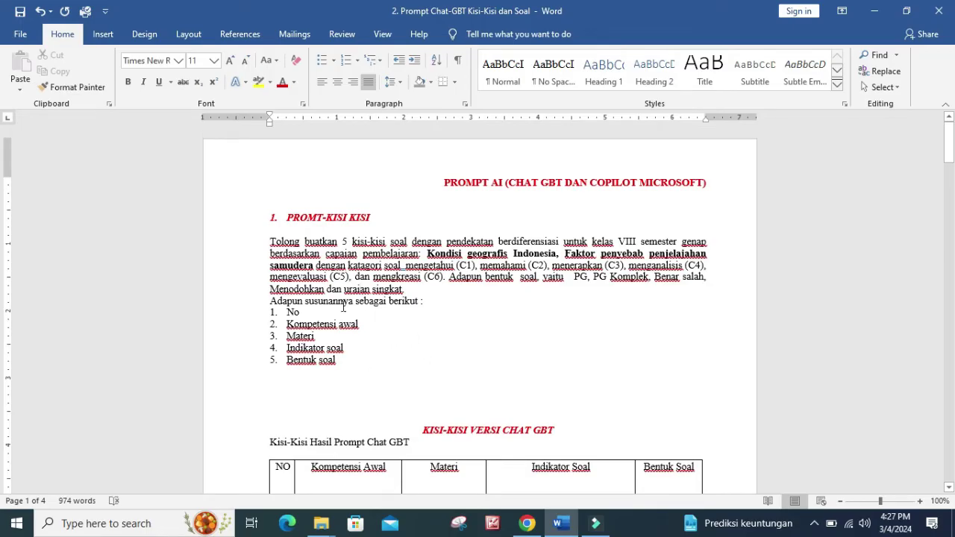
drag(269, 241, 407, 287)
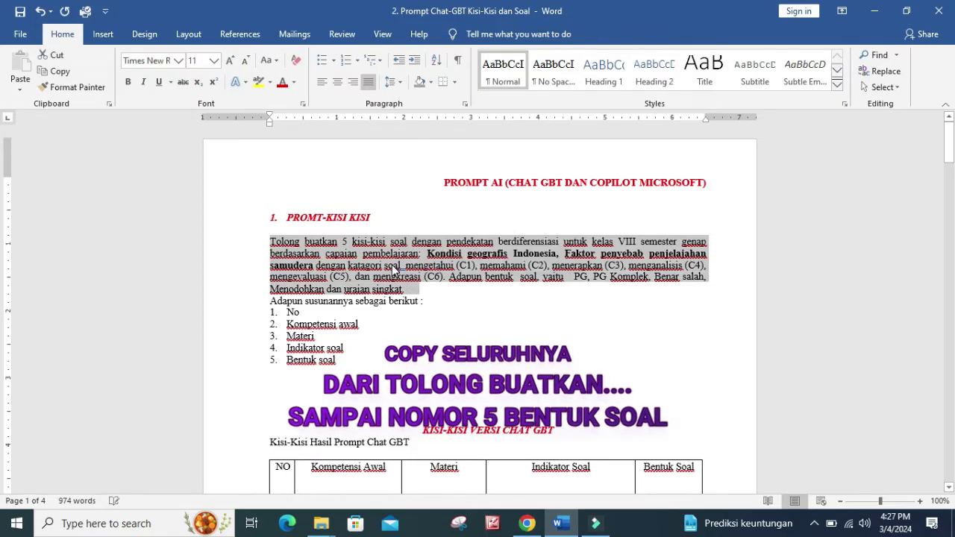
right_click(394, 269)
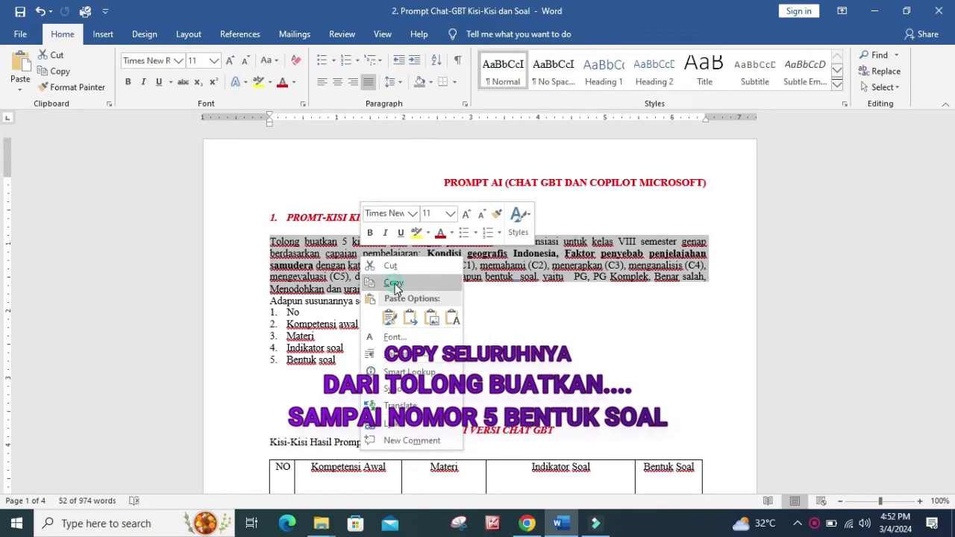
click(399, 289)
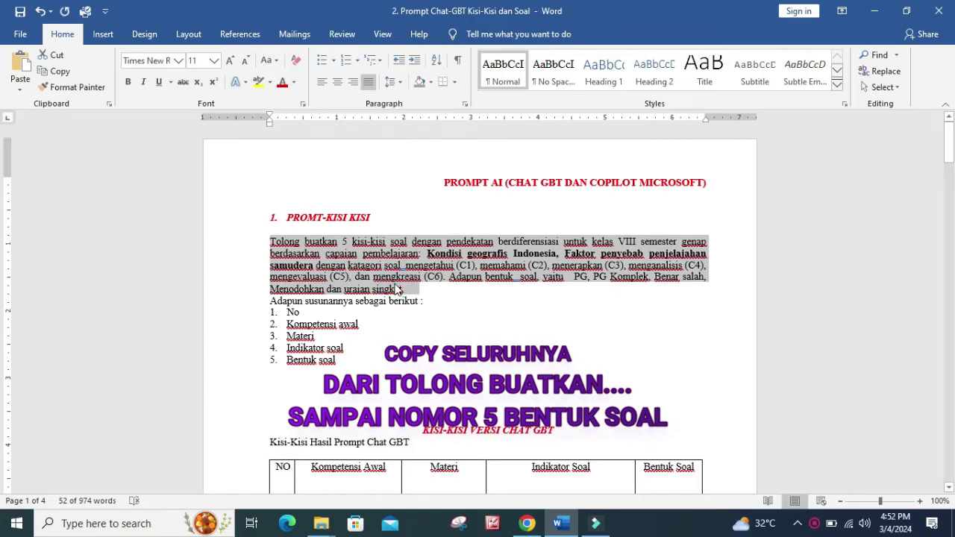
Switch to ChatGPT in the browser, paste the copied kisi-kisi prompt as a message and send it
click(527, 523)
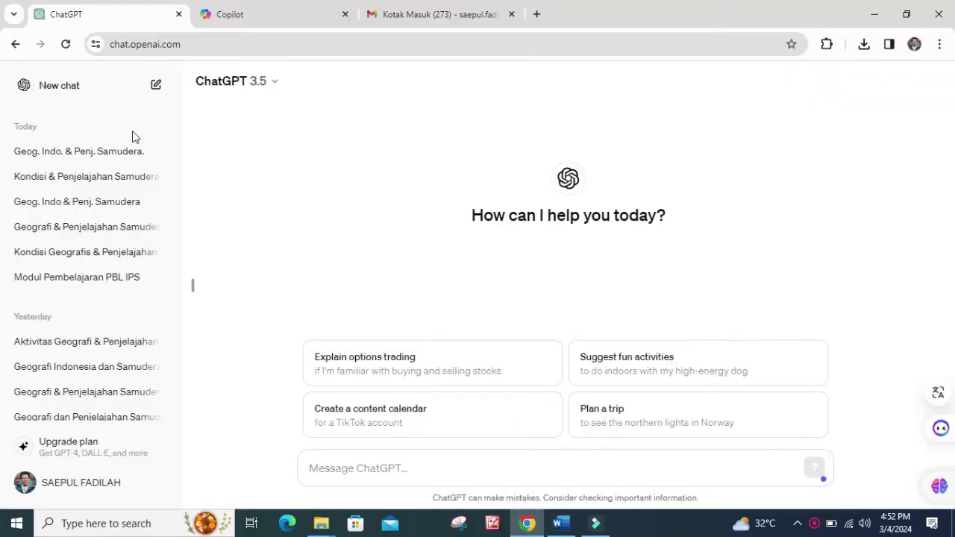
click(102, 18)
click(102, 18)
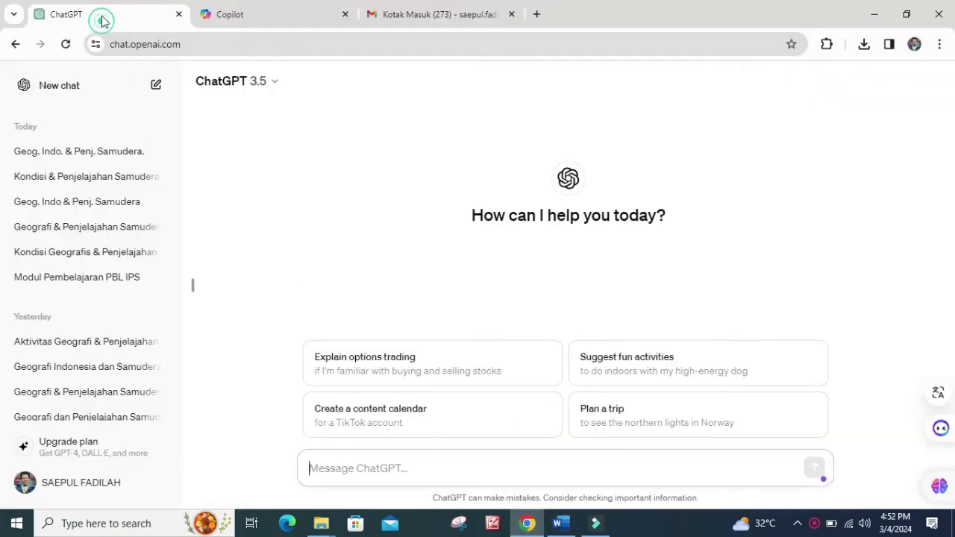
click(274, 17)
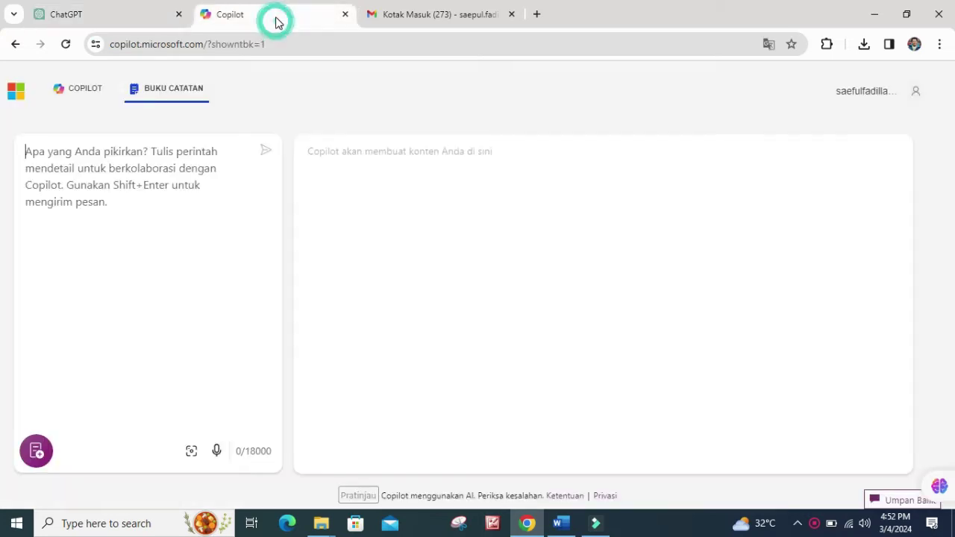
click(120, 18)
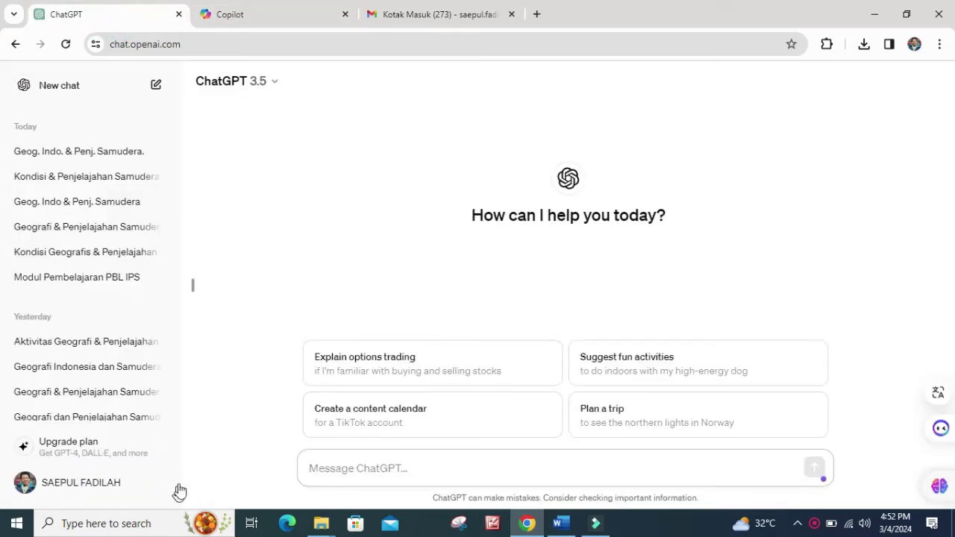
right_click(346, 463)
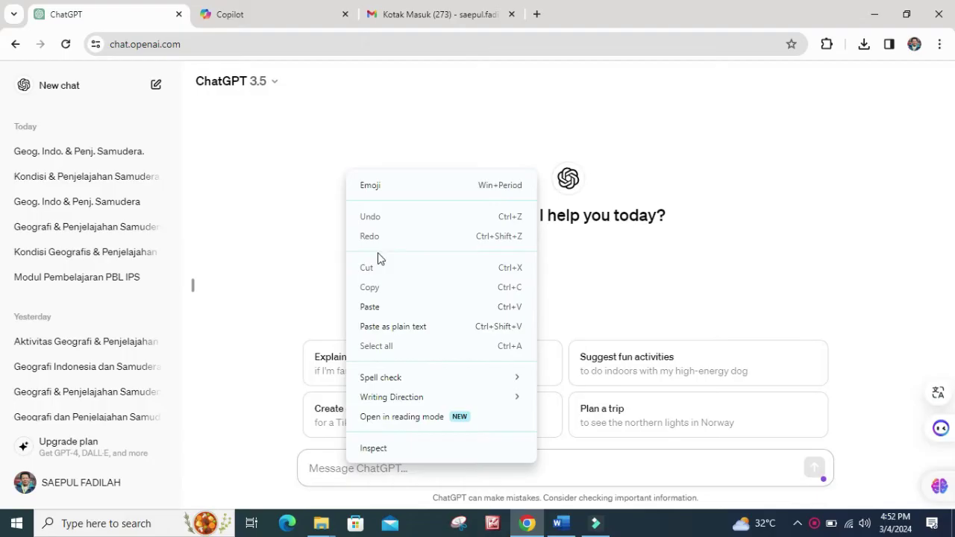
click(376, 307)
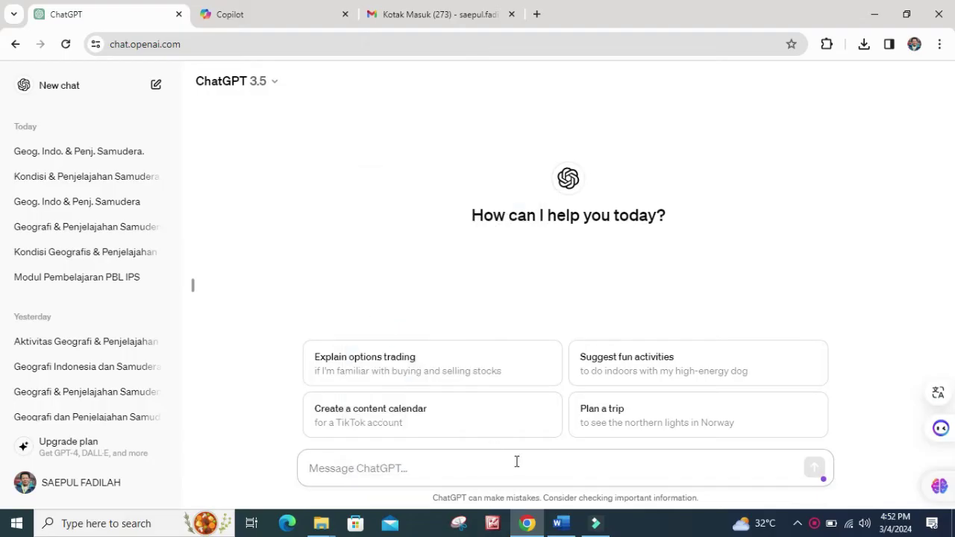
key(ctrl+v)
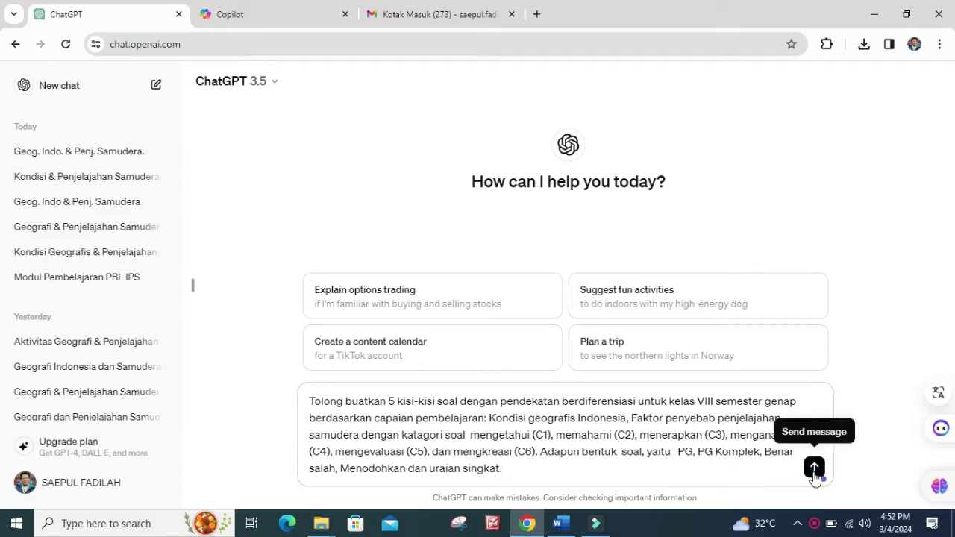
click(814, 468)
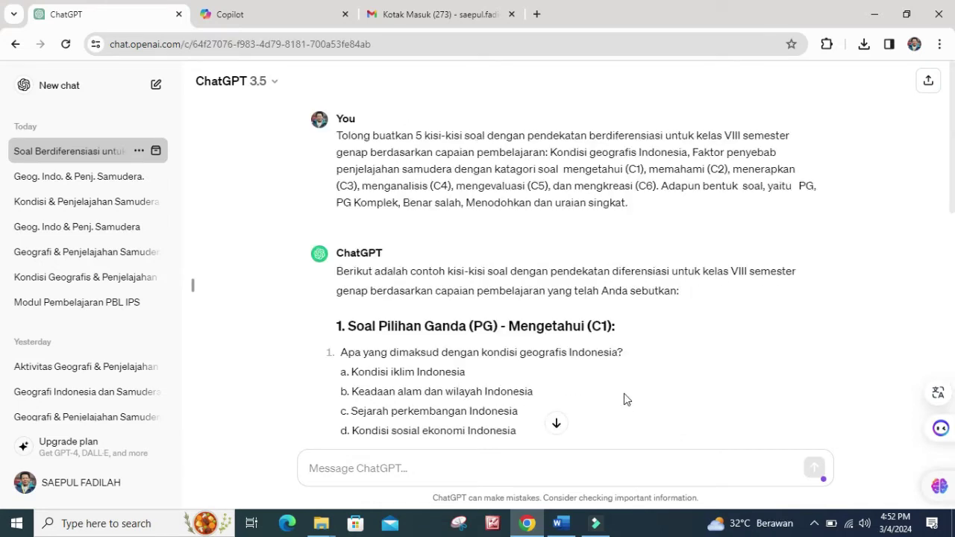
Examine ChatGPT's reply to the kisi-kisi prompt, from the PG question through the uraian singkat question
scroll(623, 399, down, 2)
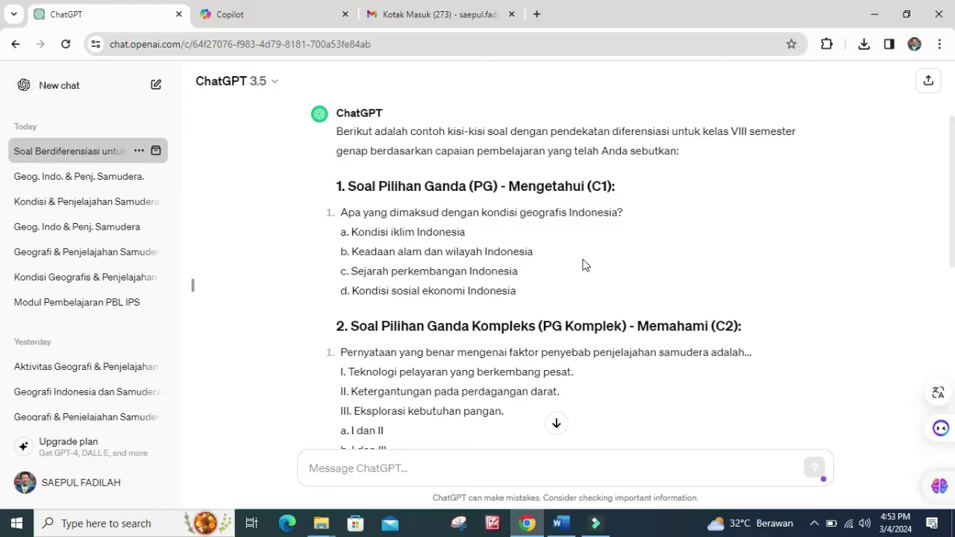
scroll(584, 265, down, 1)
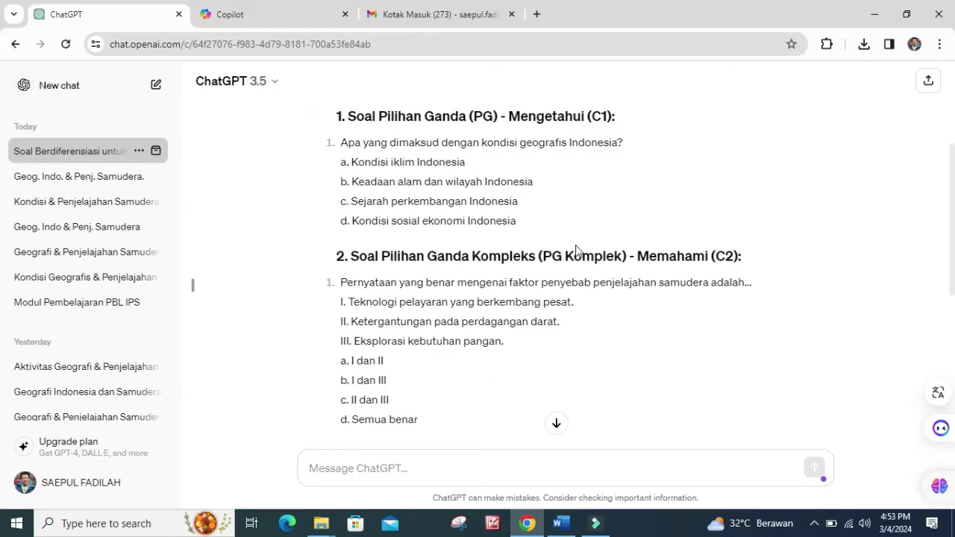
scroll(579, 253, down, 2)
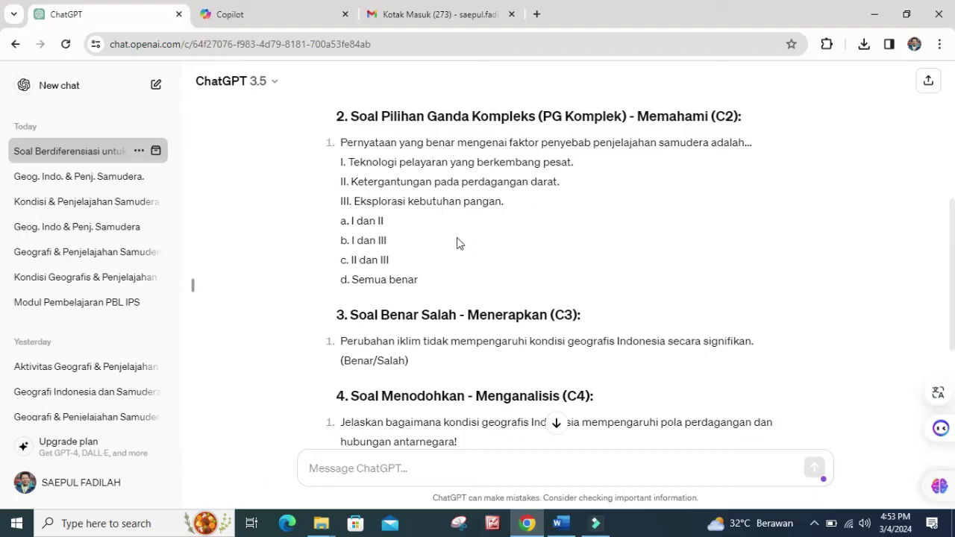
scroll(548, 262, down, 2)
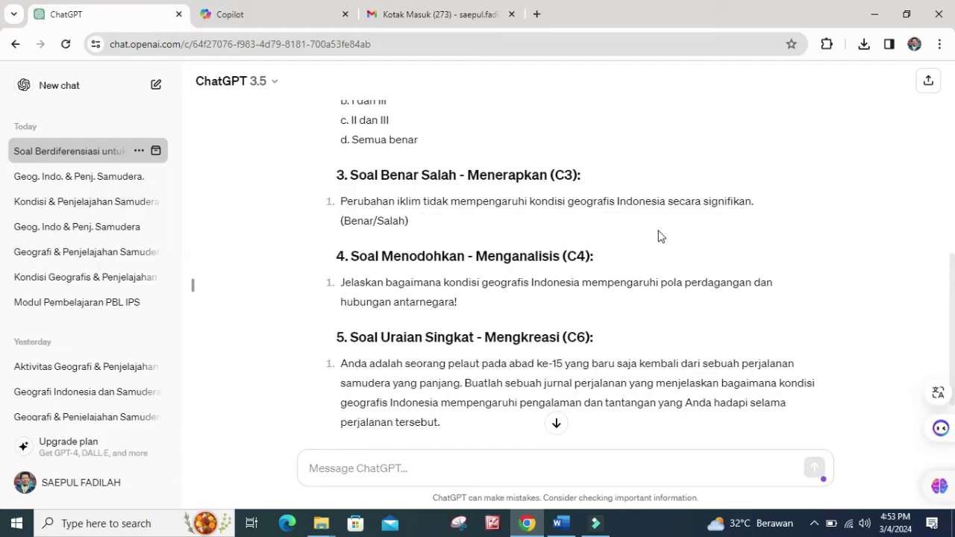
scroll(658, 237, down, 3)
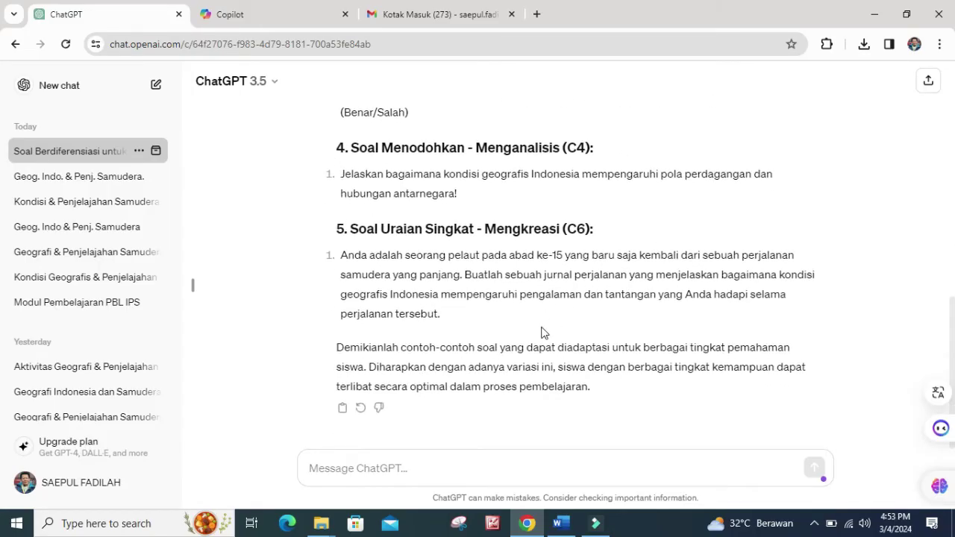
scroll(430, 281, up, 10)
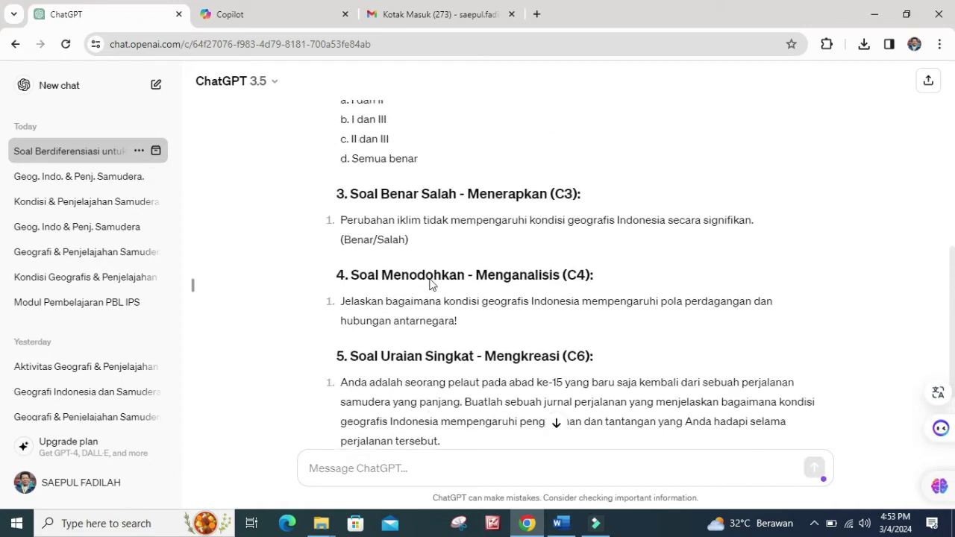
scroll(381, 322, up, 4)
scroll(381, 321, down, 11)
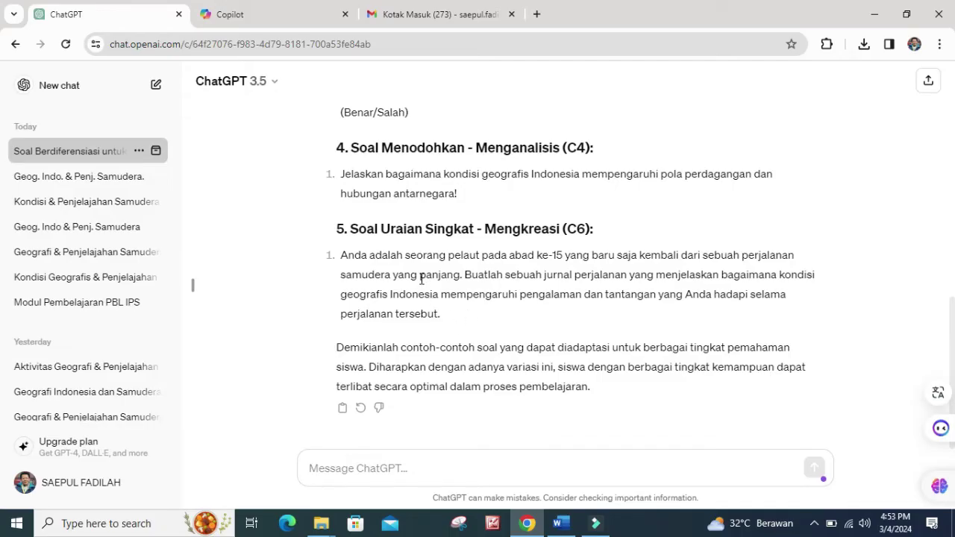
Switch to the Word document and examine the "KISI-KISI VERSI CHAT GBT" table, from its column headings through row 5
click(561, 523)
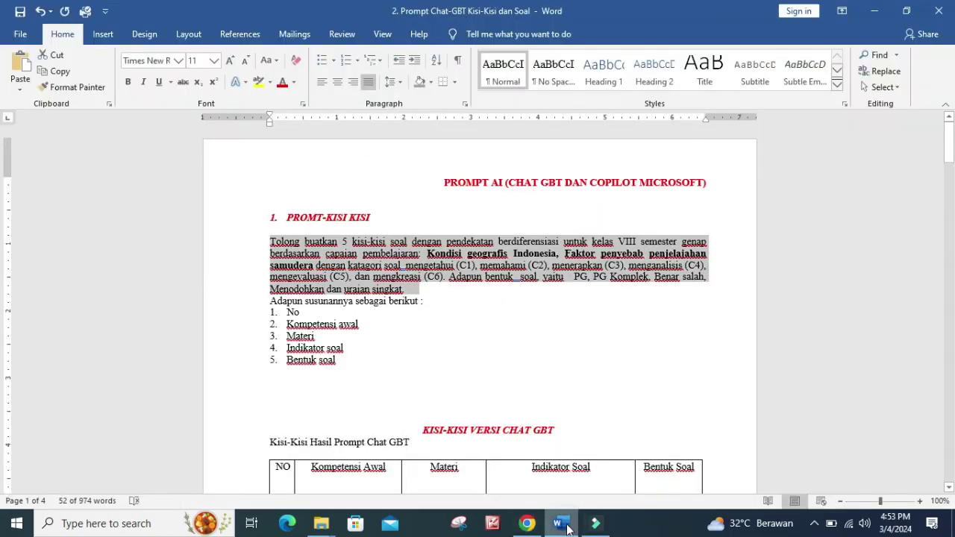
scroll(493, 373, down, 3)
click(433, 278)
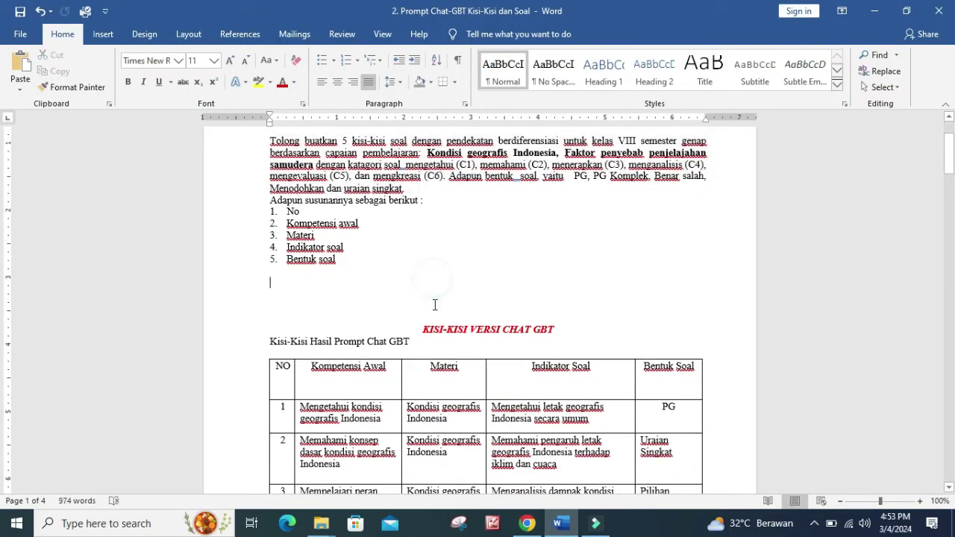
scroll(434, 304, down, 2)
scroll(434, 304, down, 2)
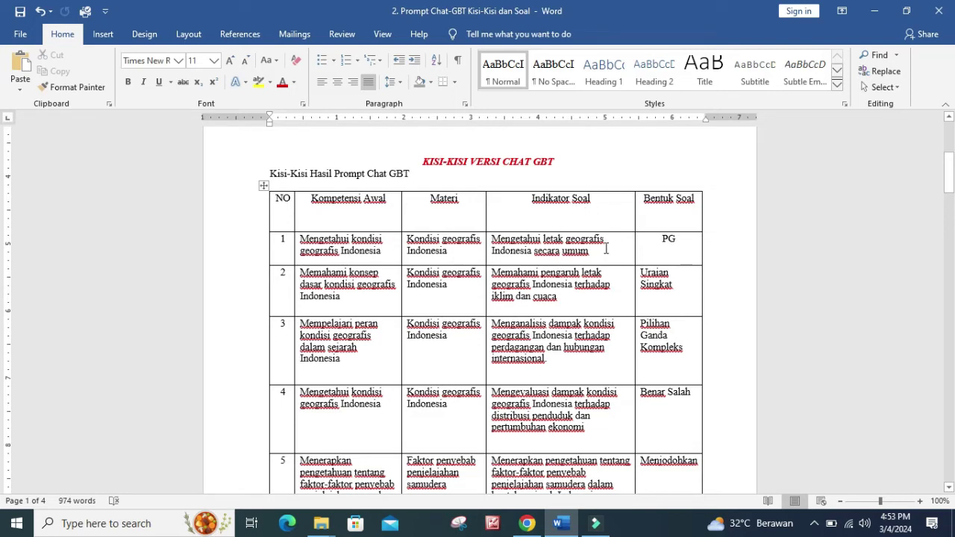
scroll(393, 352, down, 3)
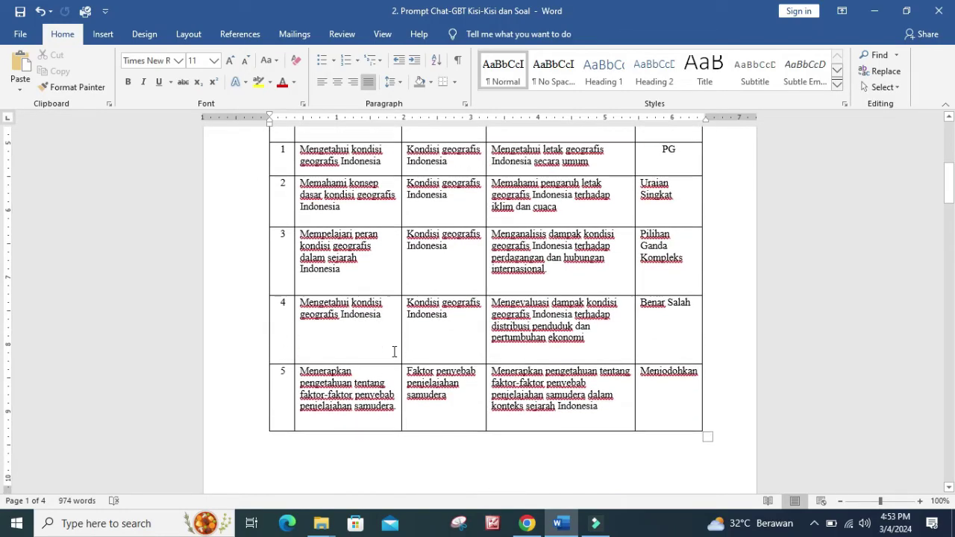
scroll(366, 365, up, 3)
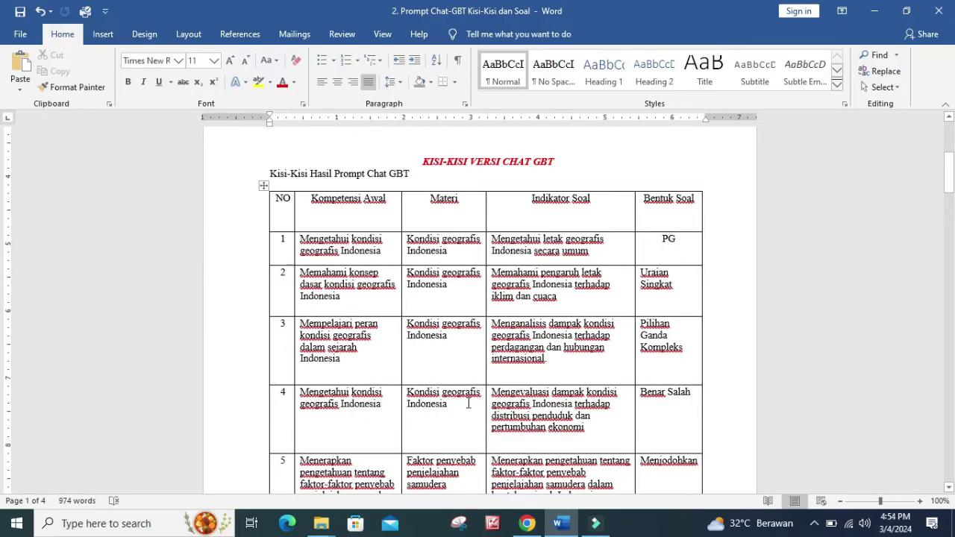
scroll(468, 403, down, 4)
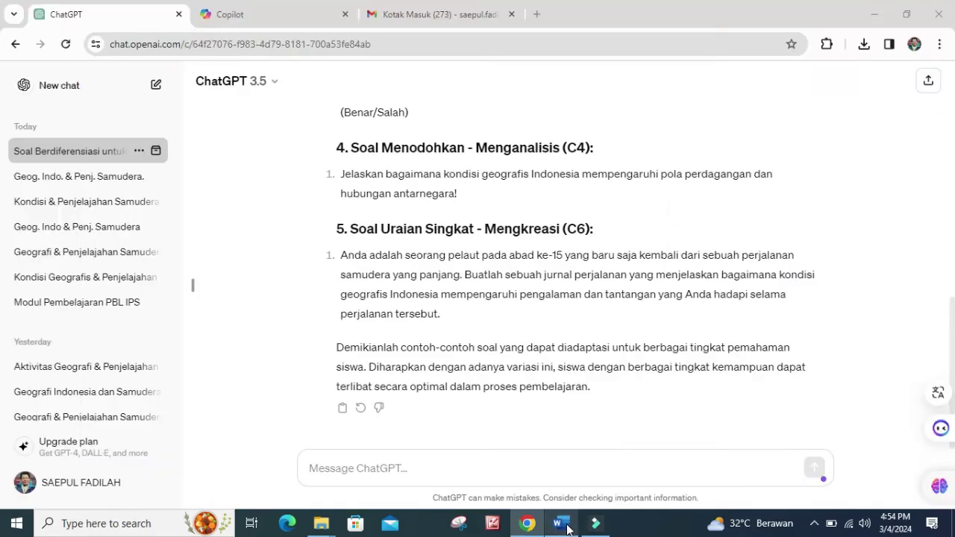
Switch to Copilot's notebook in the browser, paste the copied kisi-kisi prompt and send it
click(564, 525)
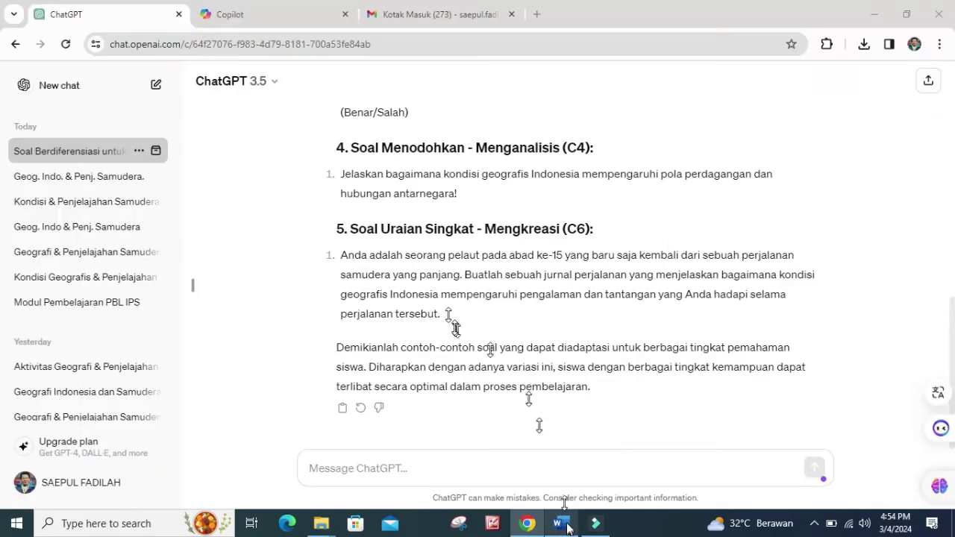
scroll(448, 320, up, 10)
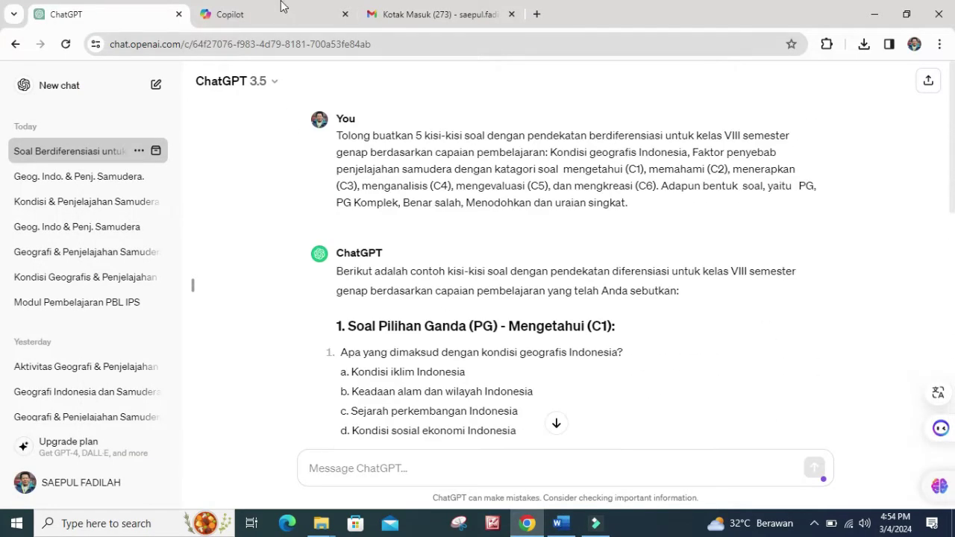
click(281, 7)
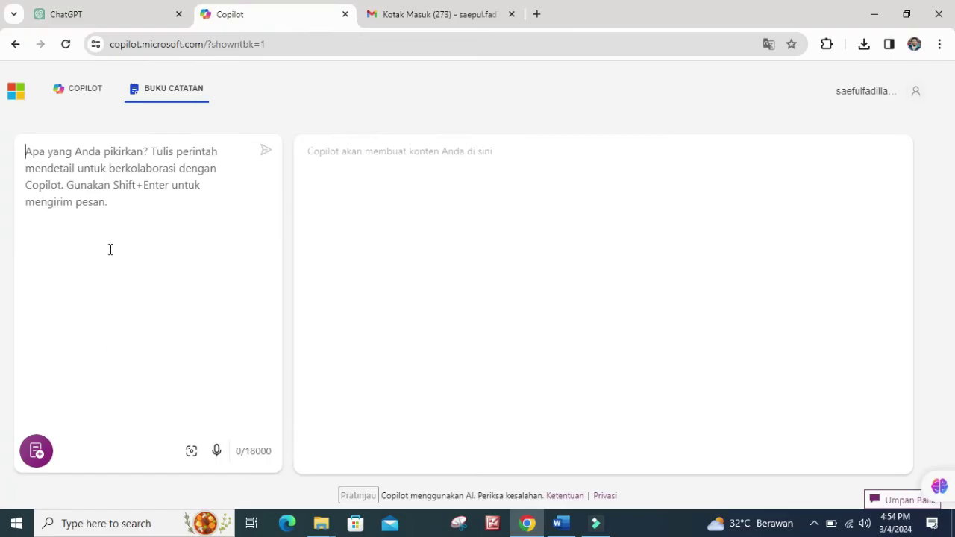
click(77, 158)
right_click(78, 158)
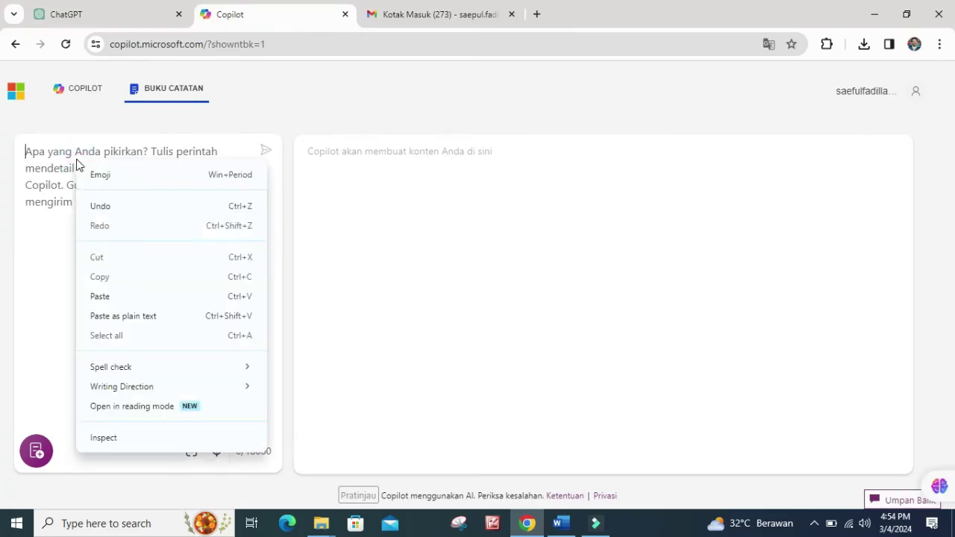
click(100, 296)
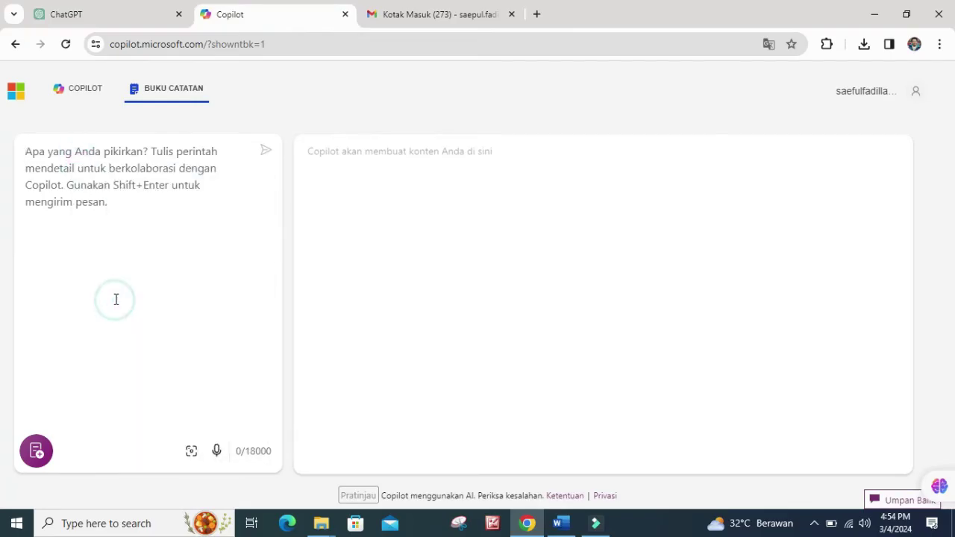
click(266, 153)
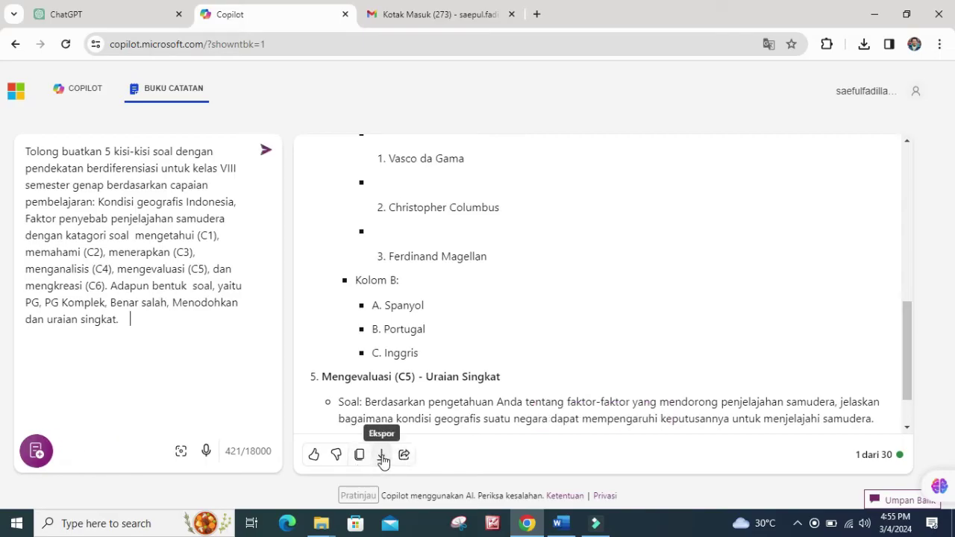
Switch to the Word document and examine the "KISI KISI VERSI COPILOT" table, including its competencies, indicators and question forms
click(561, 523)
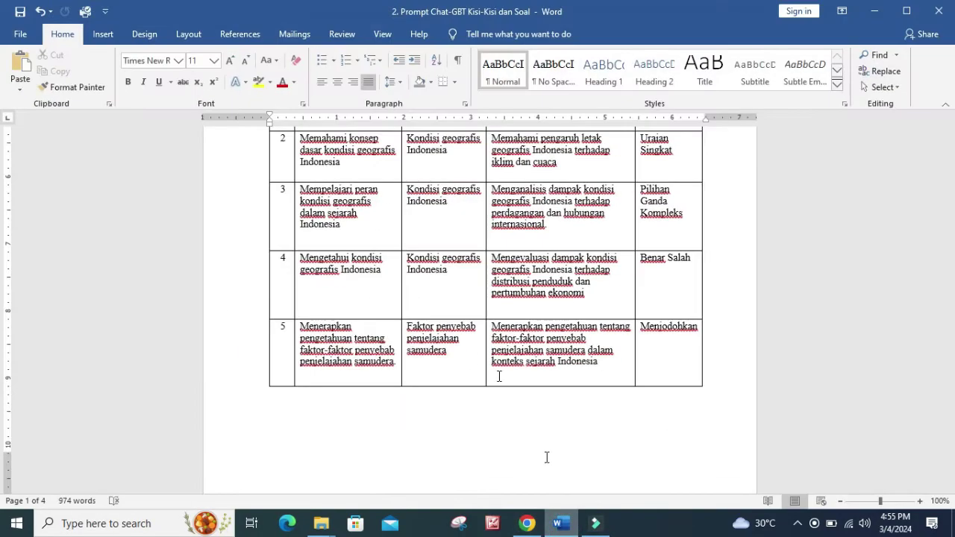
scroll(480, 362, down, 4)
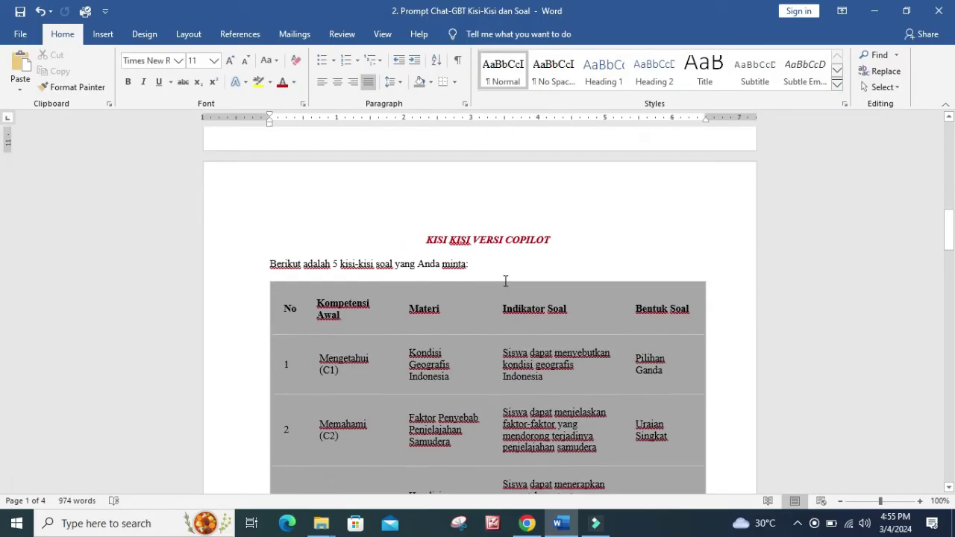
scroll(502, 278, down, 2)
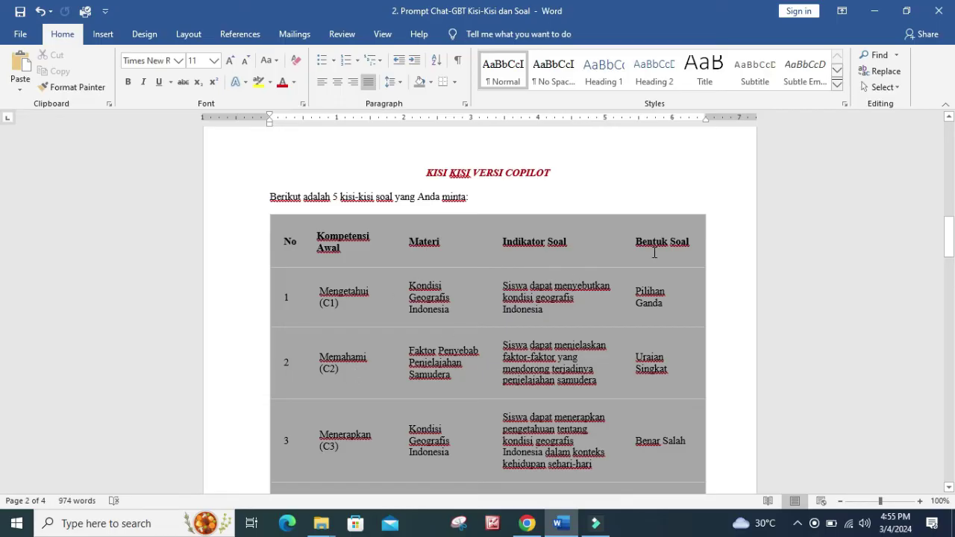
scroll(599, 390, down, 8)
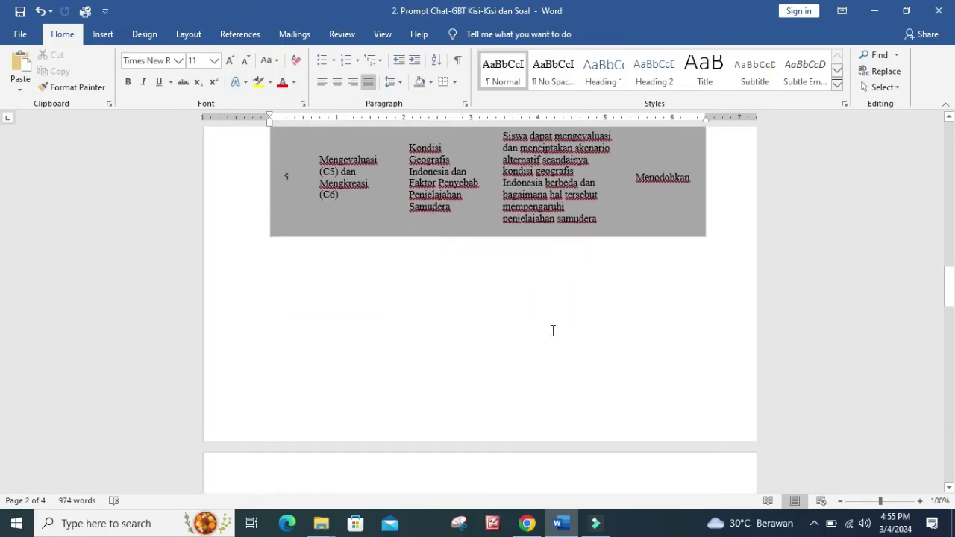
click(553, 332)
scroll(553, 332, down, 2)
scroll(552, 333, up, 4)
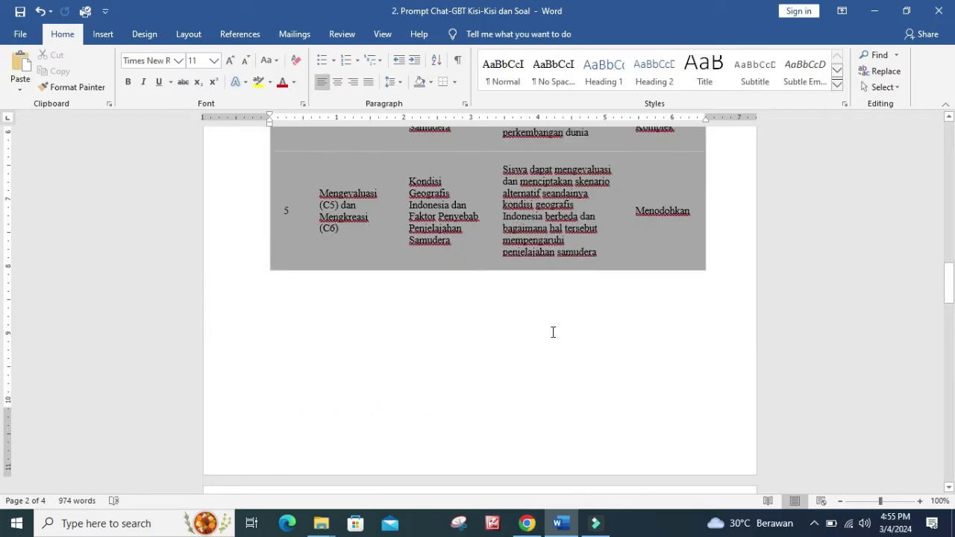
scroll(552, 332, up, 6)
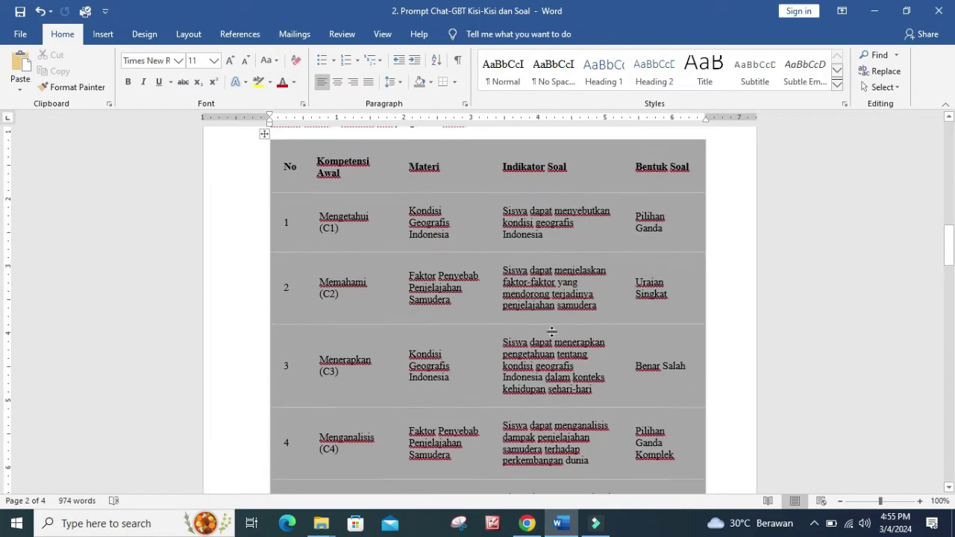
scroll(553, 333, up, 1)
scroll(552, 332, down, 12)
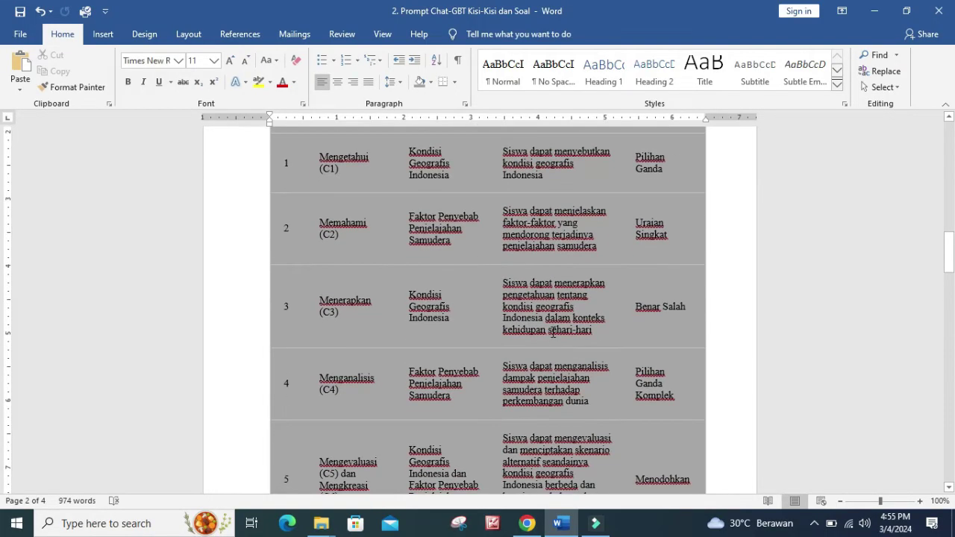
scroll(552, 331, down, 1)
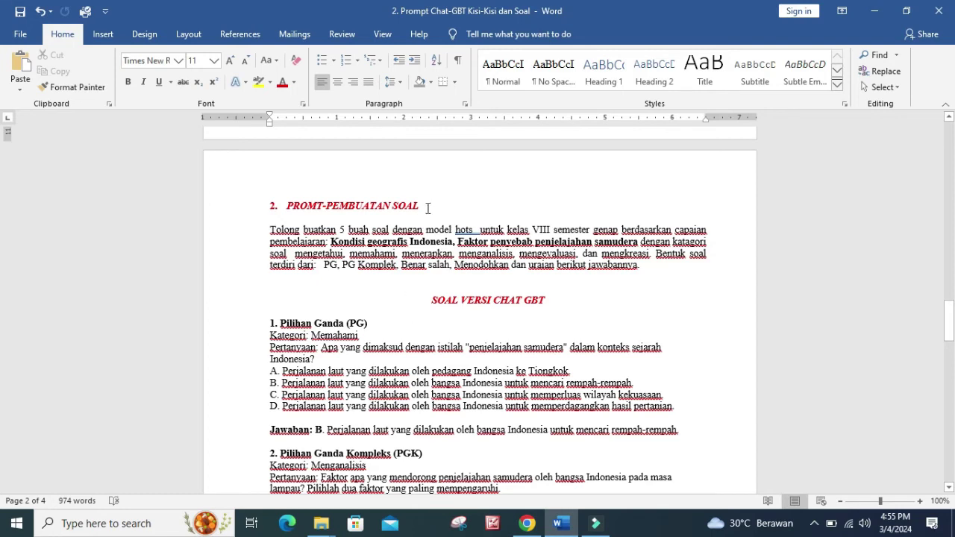
Examine the second prompt, "PROMT-PEMBUATAN SOAL", including its heading, learning outcomes, question categories and question forms
drag(425, 207, 282, 202)
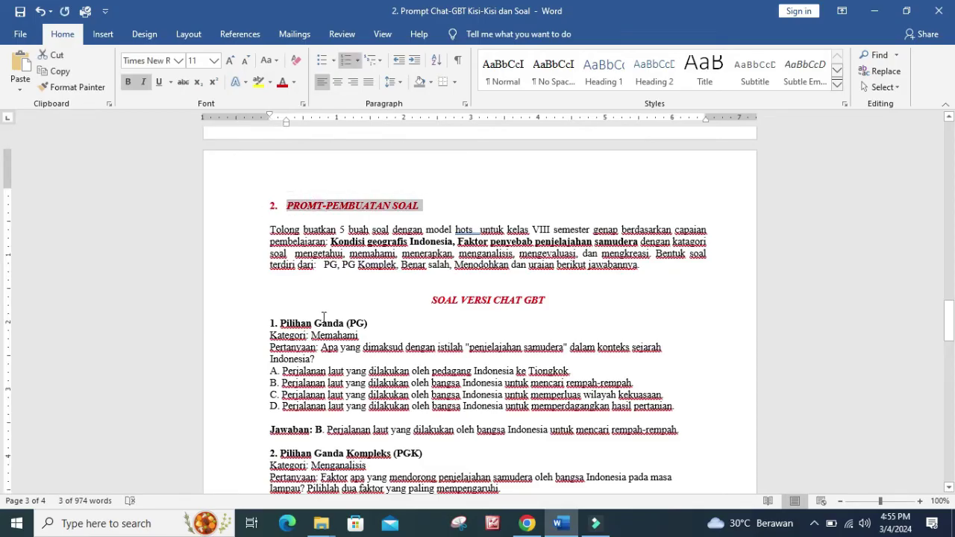
click(317, 301)
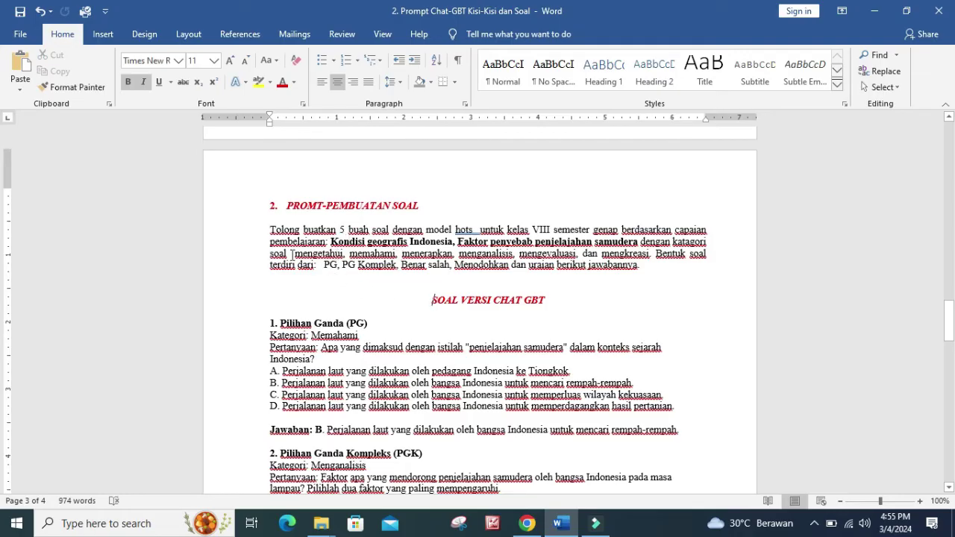
drag(270, 231, 623, 284)
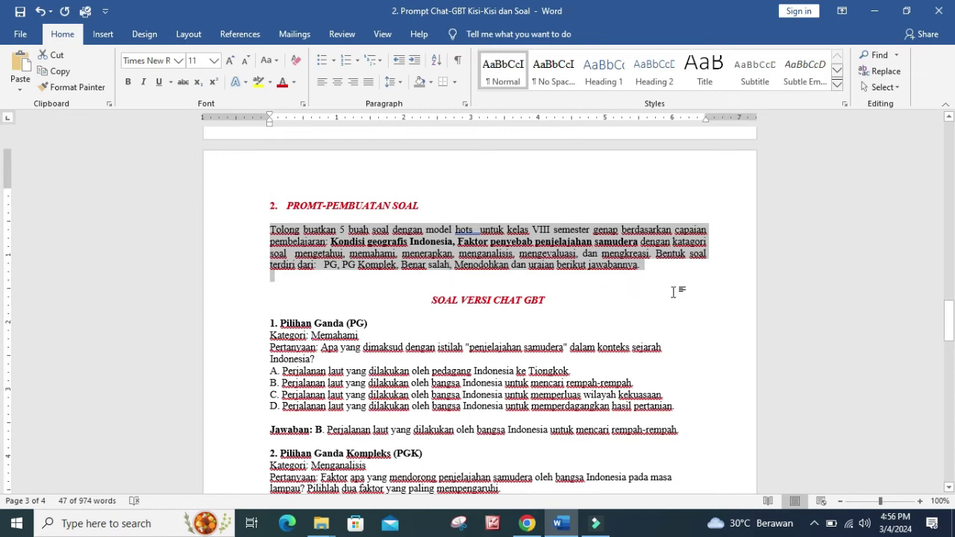
click(660, 264)
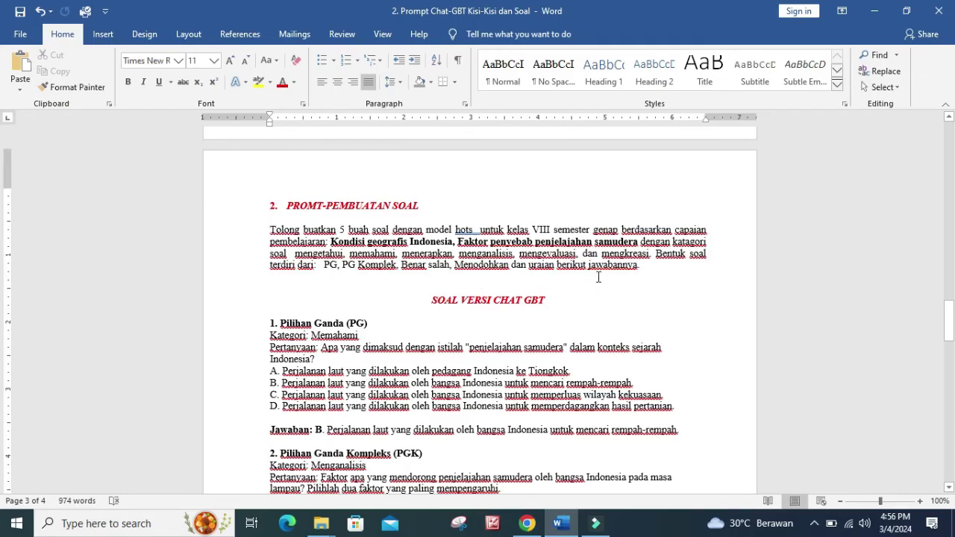
scroll(648, 273, up, 2)
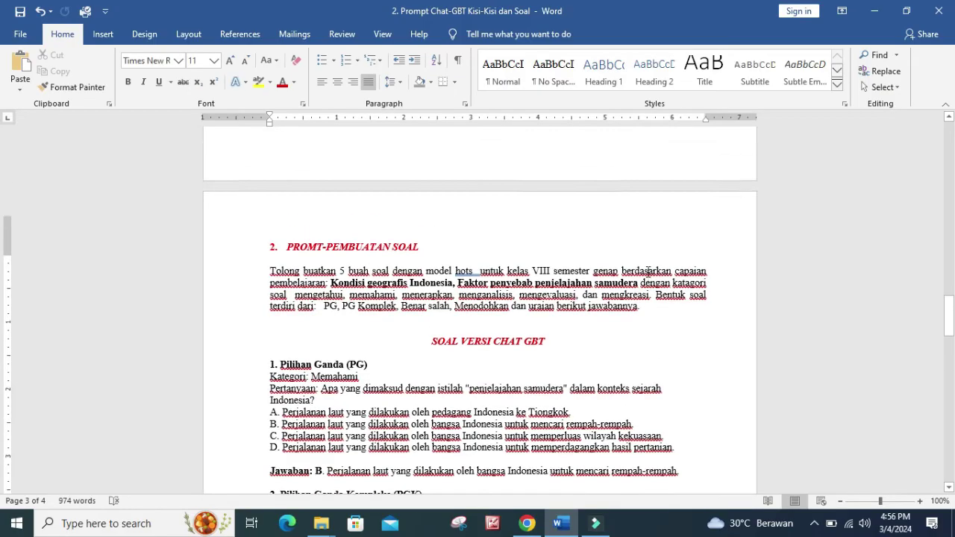
Copy the second prompt's paragraph, from "Tolong buatkan 5 buah soal" through "berikut jawabannya", and switch to ChatGPT in the browser
drag(645, 340, 279, 309)
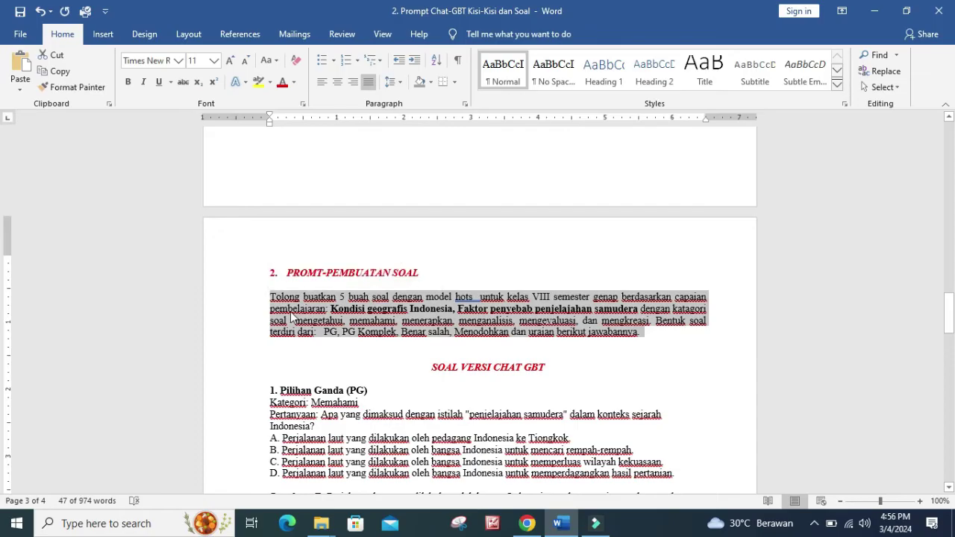
right_click(291, 318)
click(317, 335)
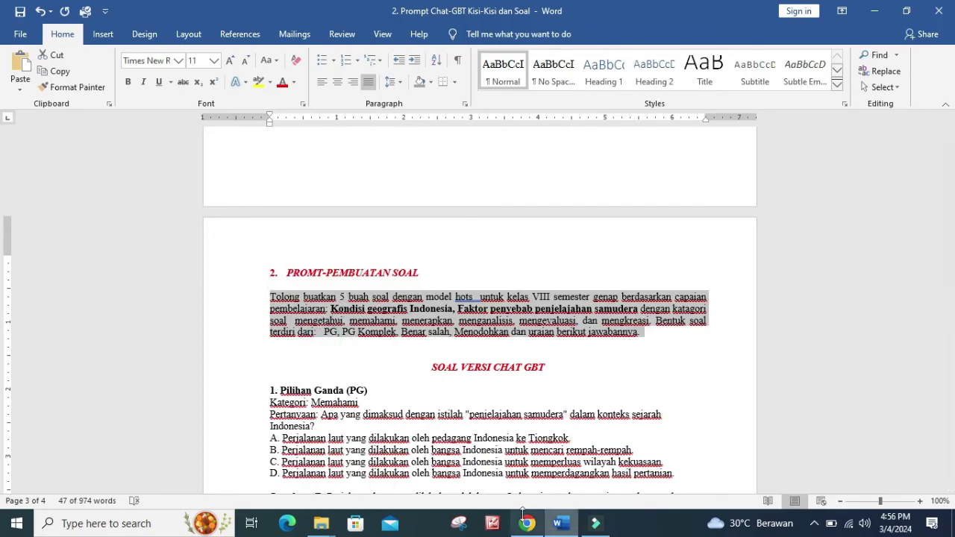
click(526, 520)
click(124, 16)
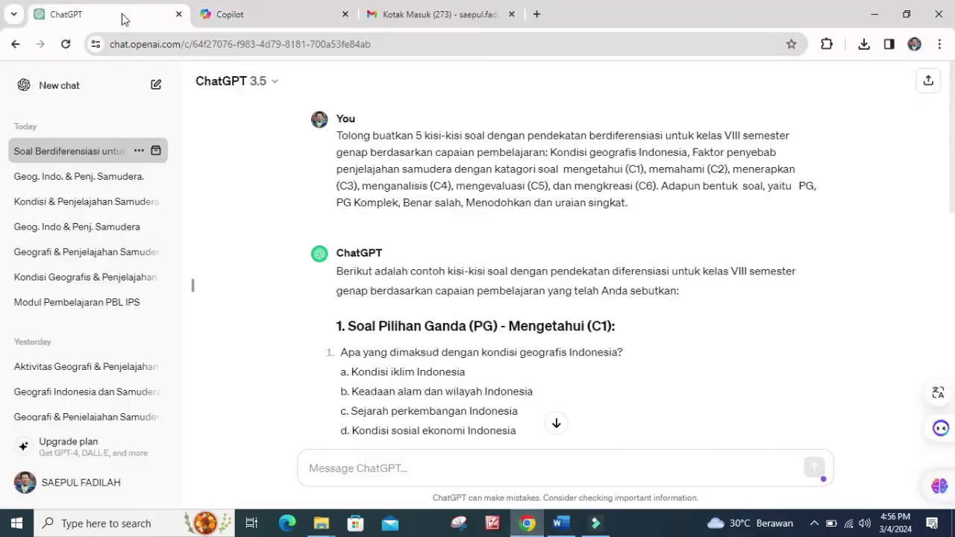
Start a new ChatGPT conversation, paste the copied HOTS question prompt and send it
click(61, 91)
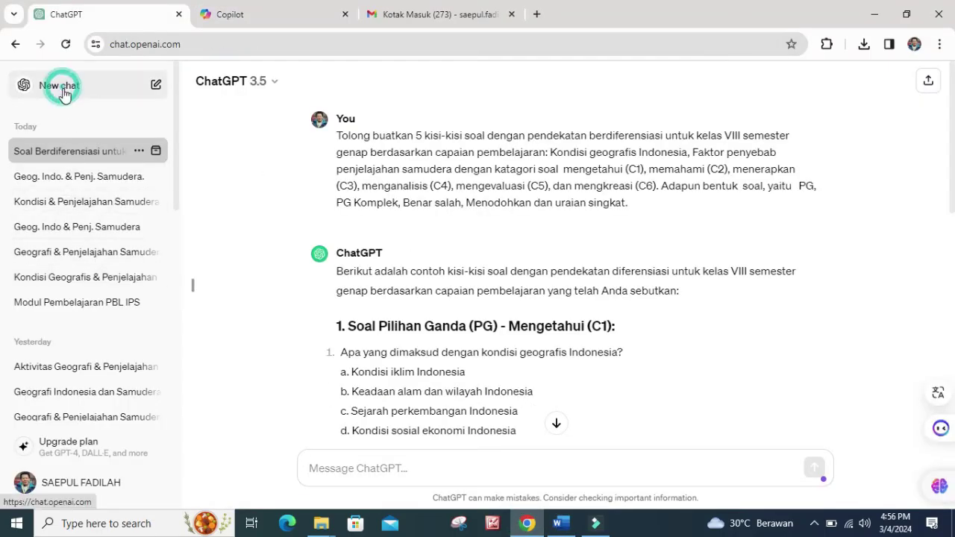
right_click(331, 467)
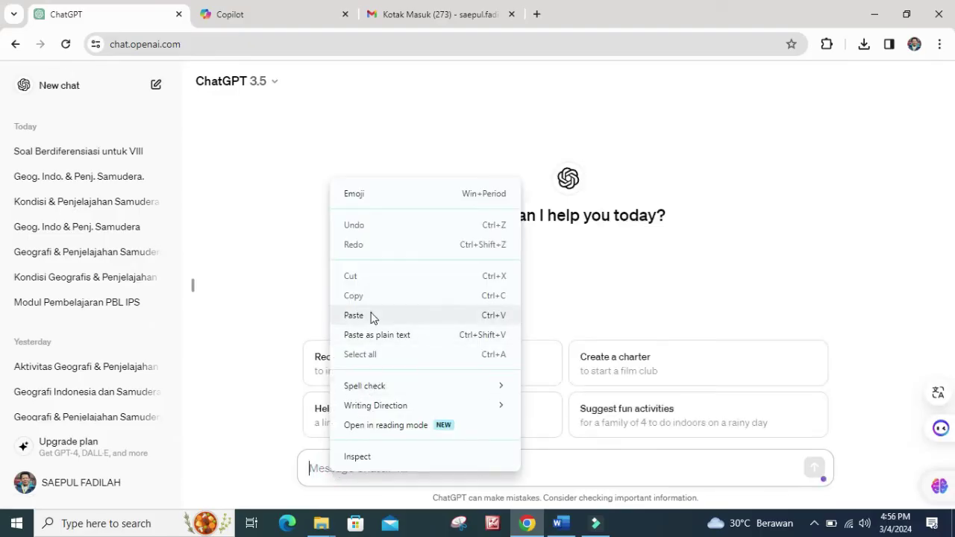
click(373, 316)
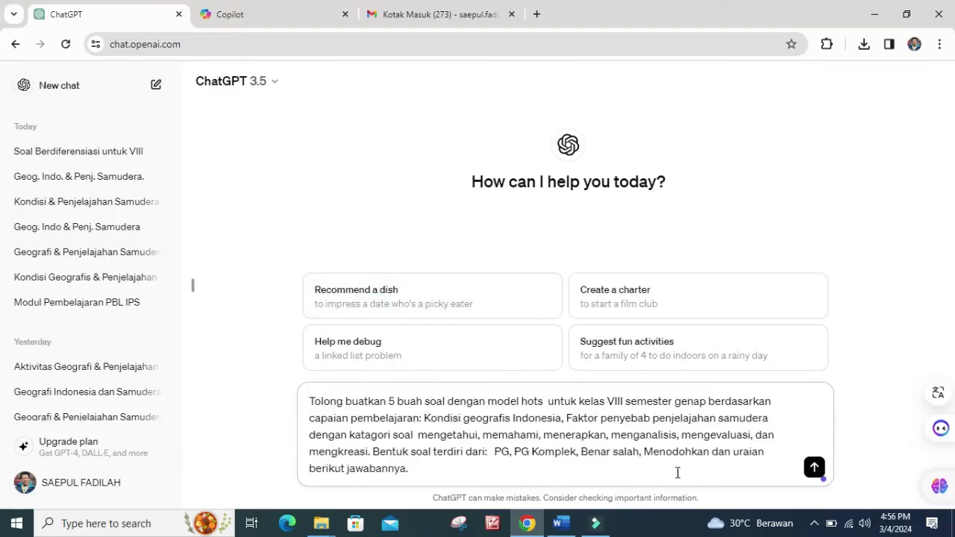
click(814, 467)
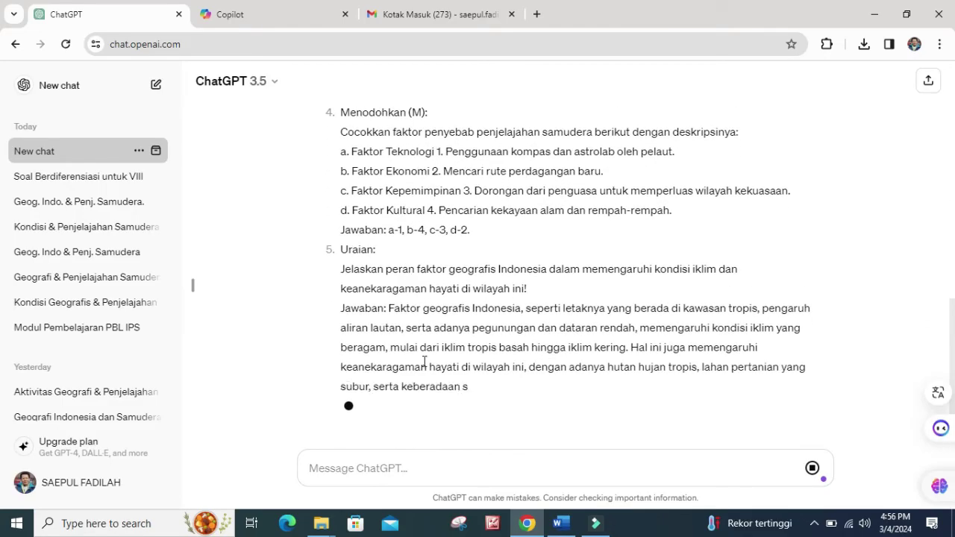
Examine ChatGPT's generated questions and answers, from the complex multiple-choice item's answer through the "Uraian" item
scroll(435, 407, up, 4)
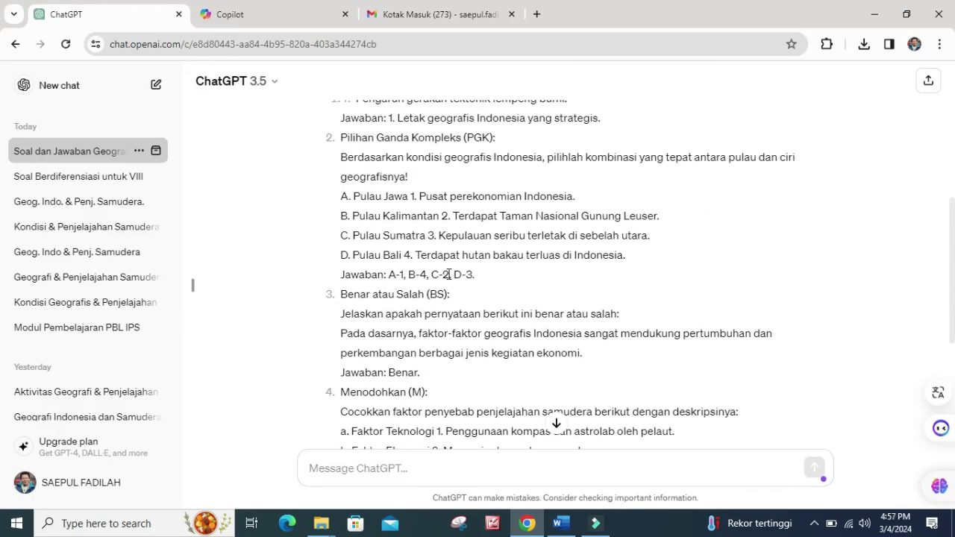
drag(475, 274, 344, 274)
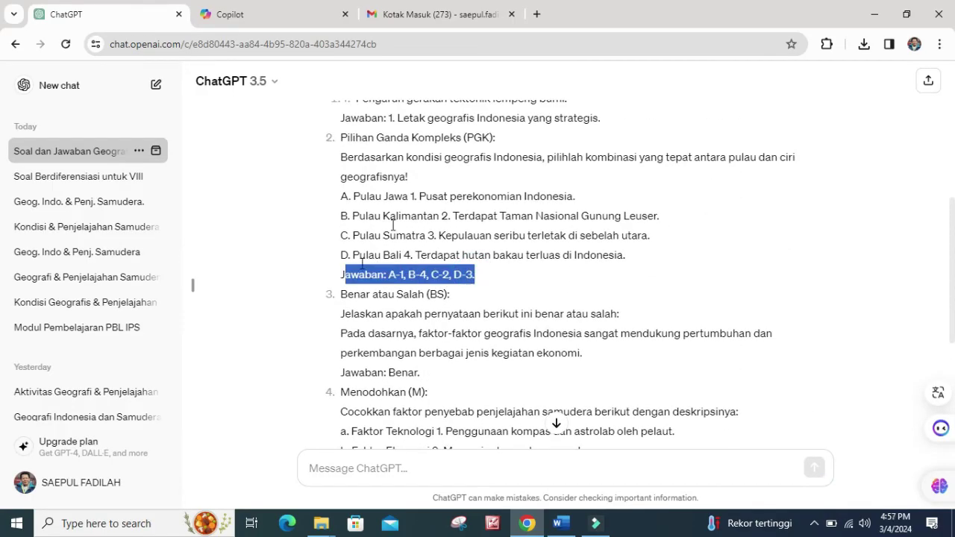
click(529, 381)
scroll(486, 397, down, 4)
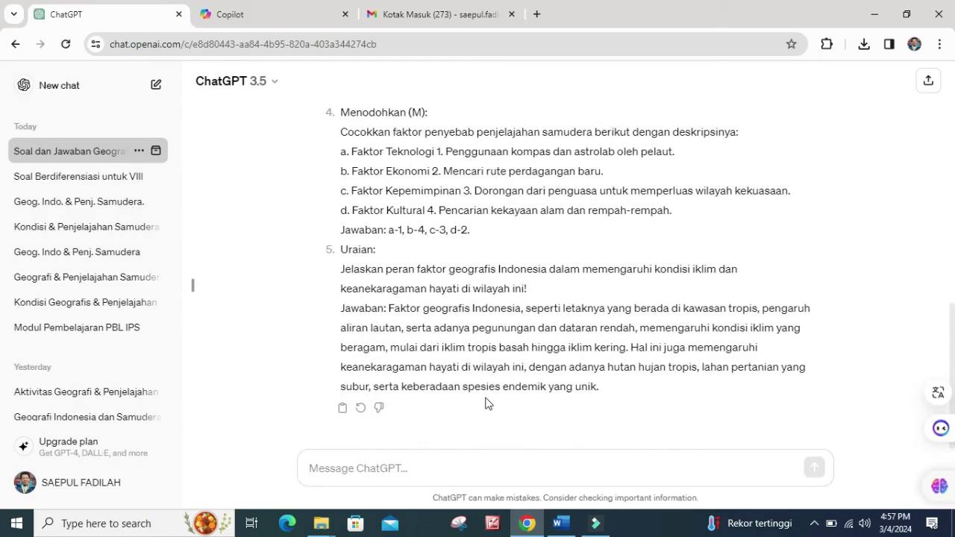
scroll(478, 427, up, 10)
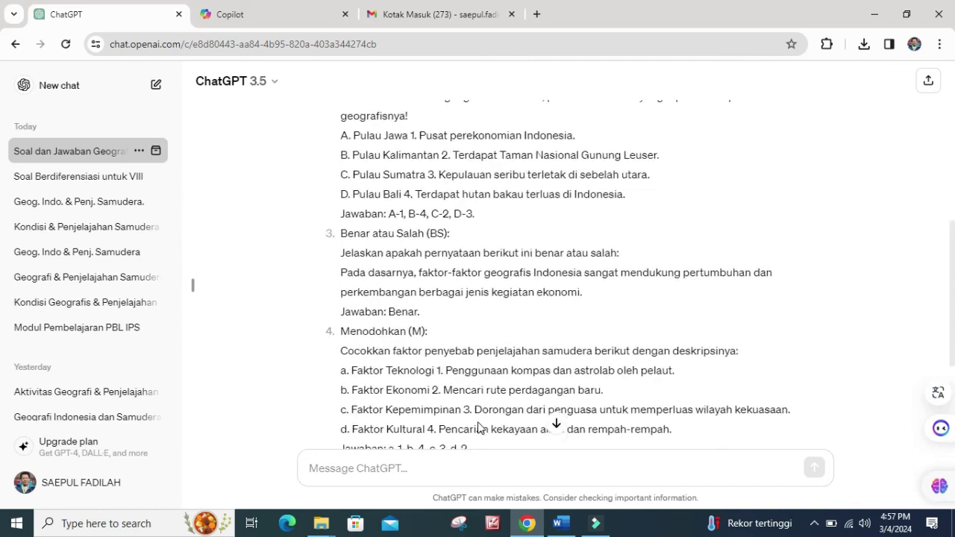
scroll(479, 423, down, 10)
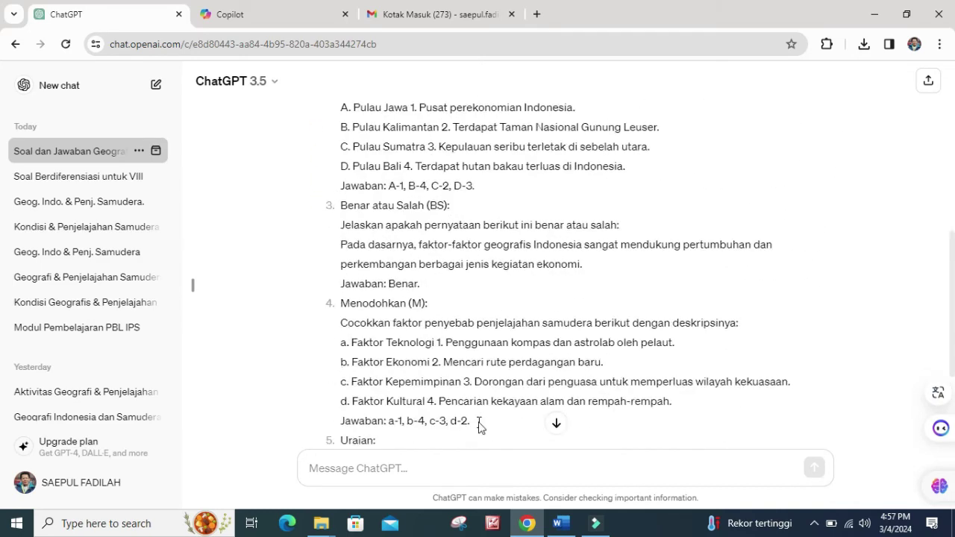
Switch to the Word document and examine the "SOAL VERSI CHAT GBT" section, including its question categories and answers
click(561, 524)
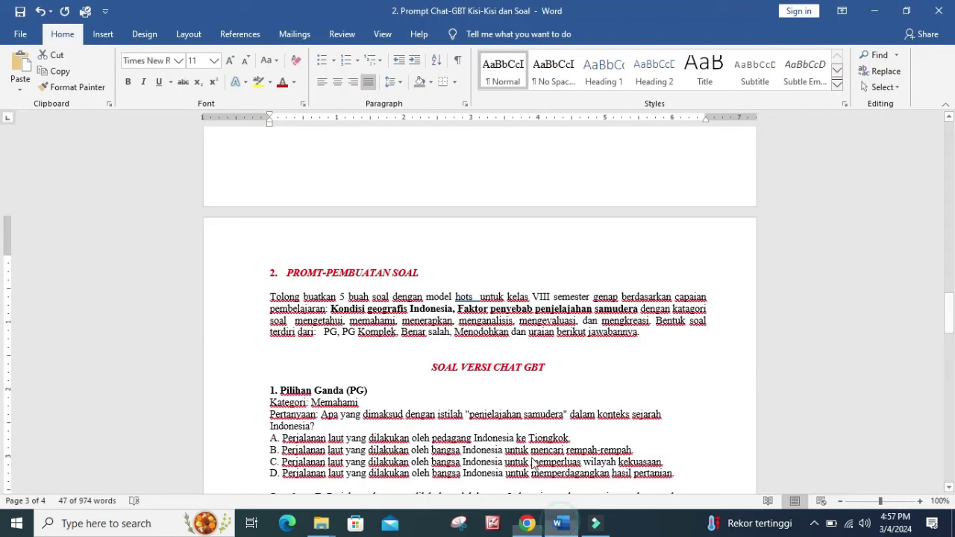
scroll(396, 319, down, 1)
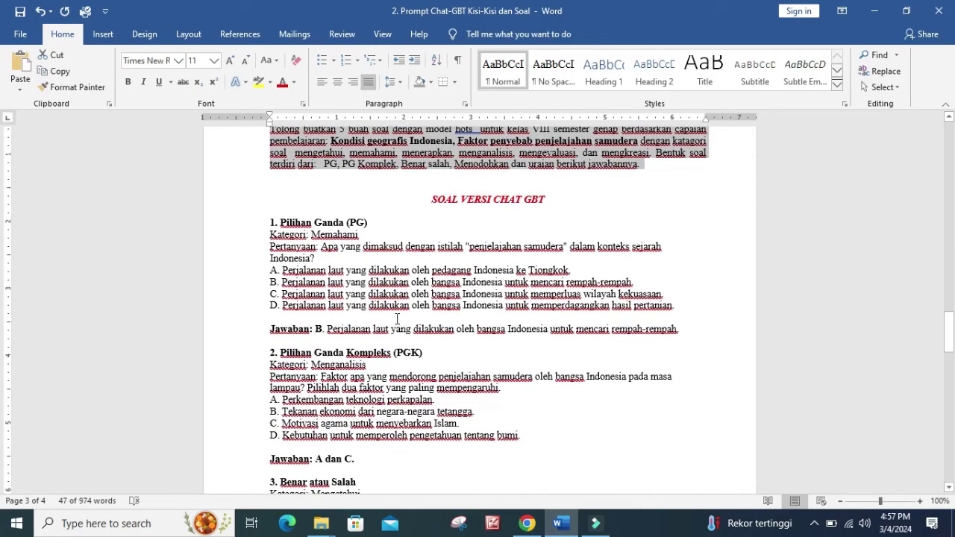
click(423, 217)
drag(265, 217, 399, 461)
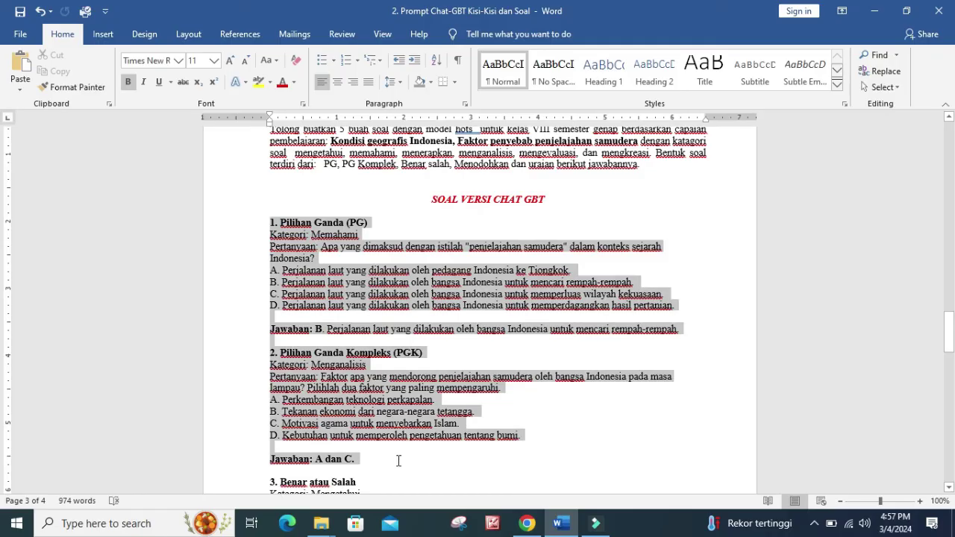
scroll(398, 460, down, 4)
click(405, 342)
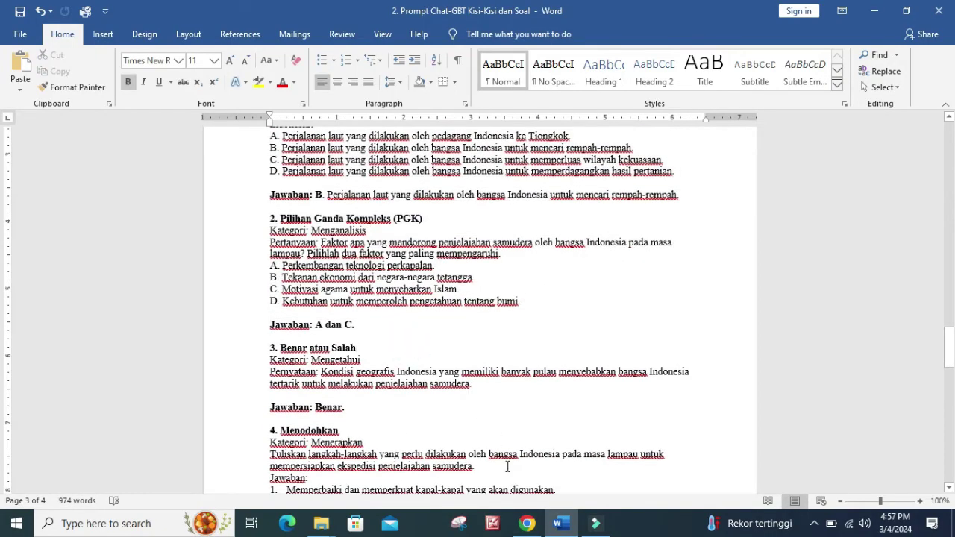
Switch to Copilot's notebook in the browser, send the HOTS question prompt pasted into a new topic, and copy the reply
click(527, 523)
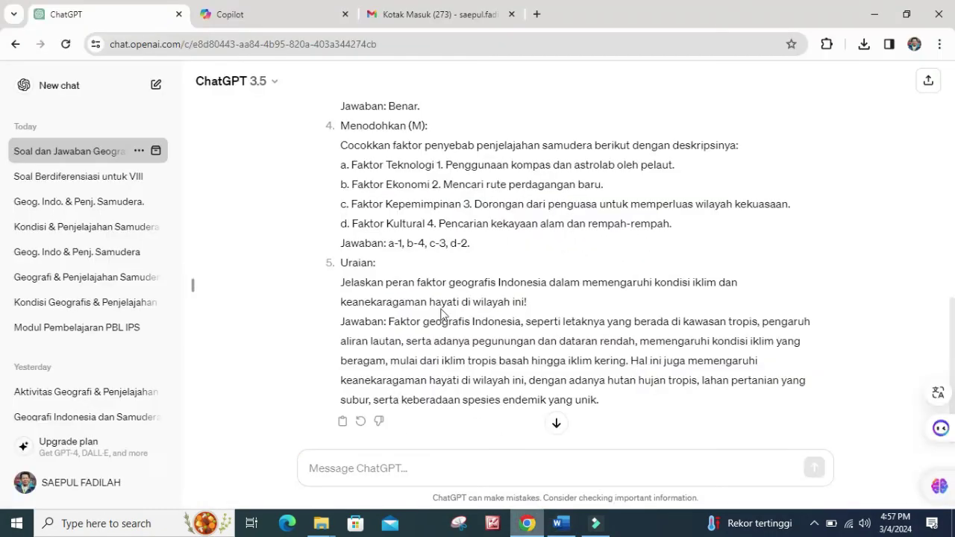
click(290, 24)
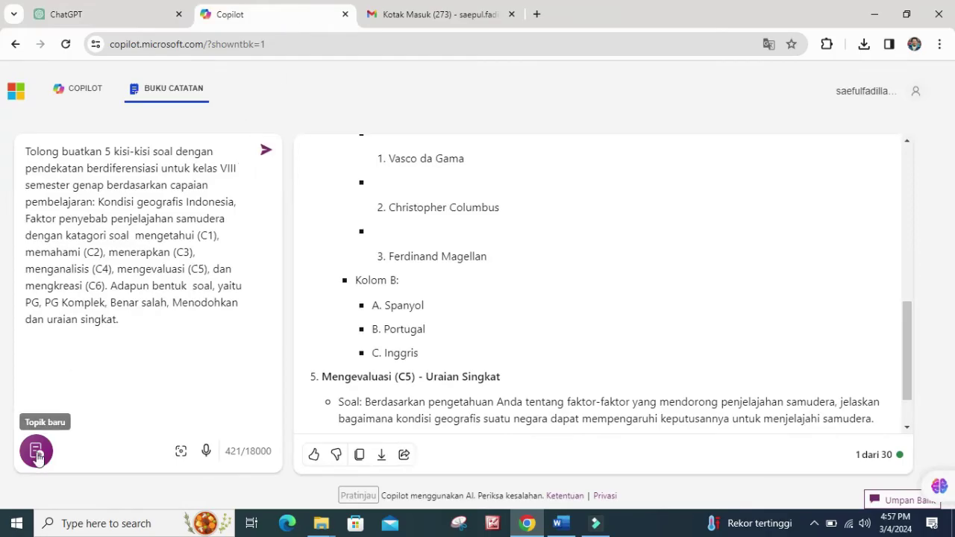
click(77, 456)
click(54, 162)
right_click(51, 159)
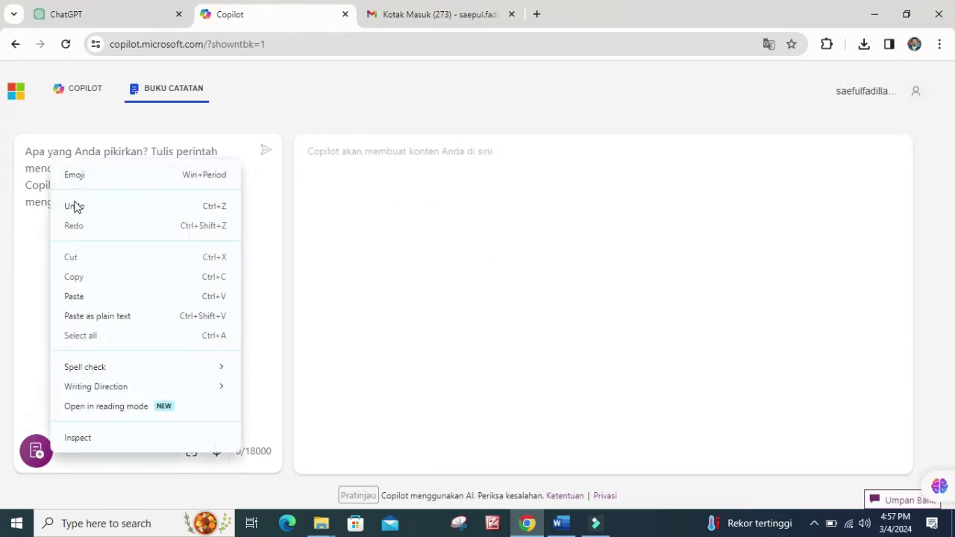
click(74, 296)
click(266, 150)
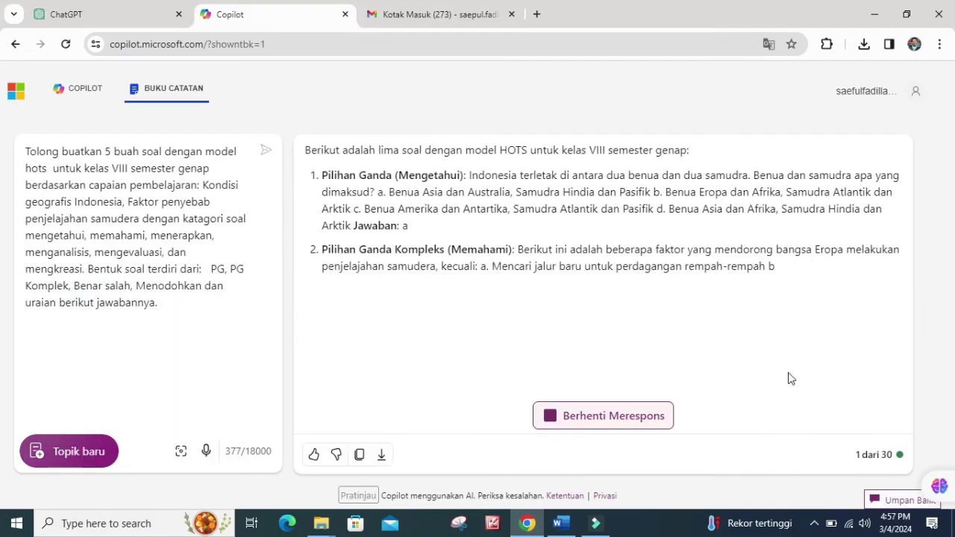
click(782, 357)
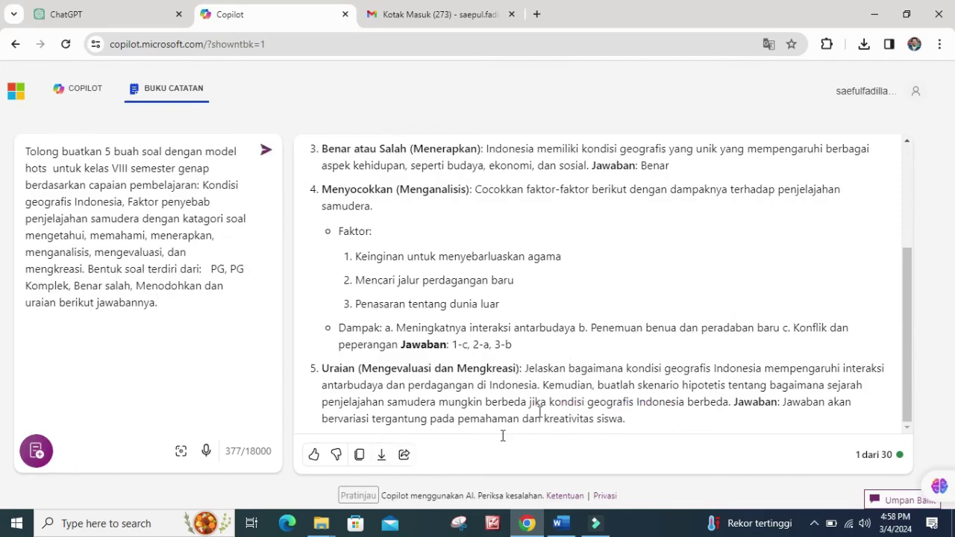
click(360, 457)
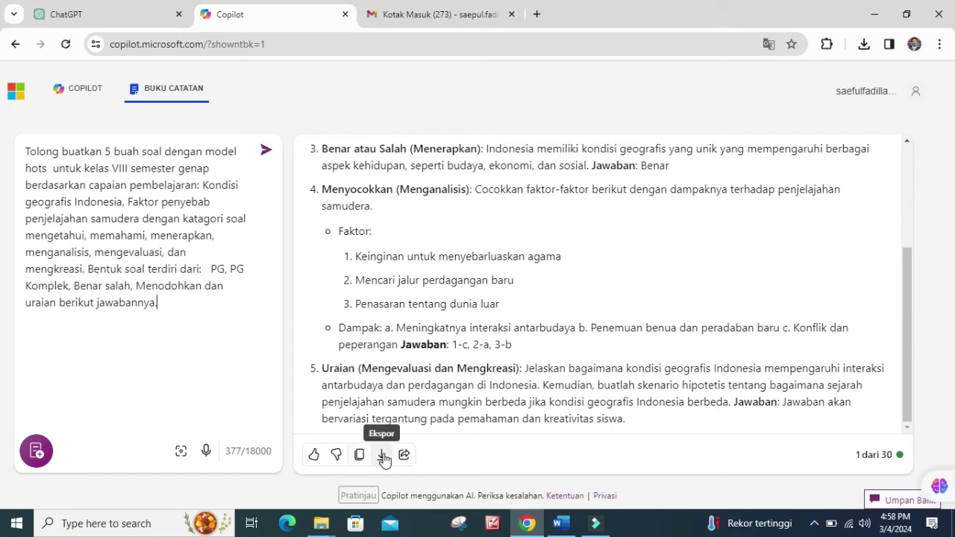
Switch to the Word document and examine the "SOAL VERSI COPILOT MICROSOFT" section through its final "Uraian" question and answer
click(569, 527)
scroll(460, 402, down, 12)
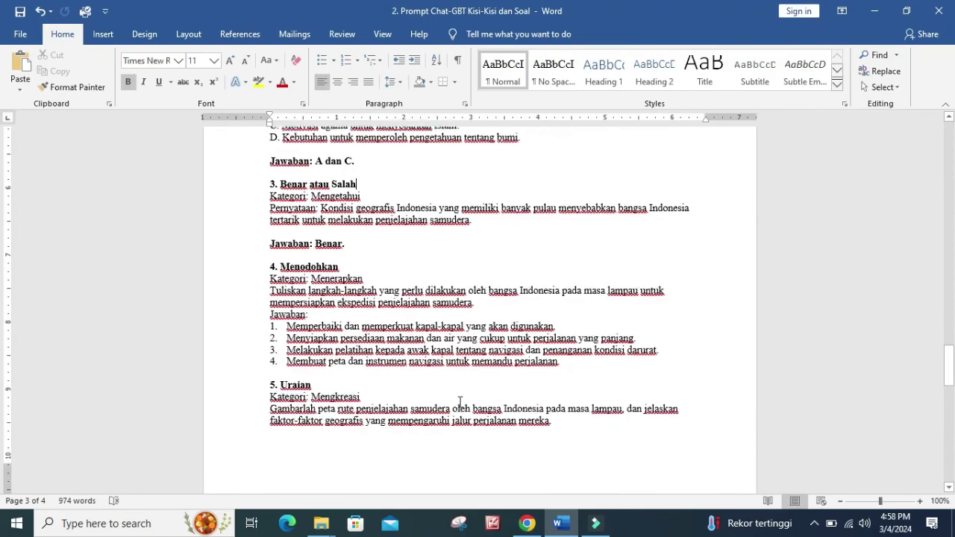
scroll(460, 402, down, 1)
drag(588, 276, 405, 275)
scroll(411, 305, down, 2)
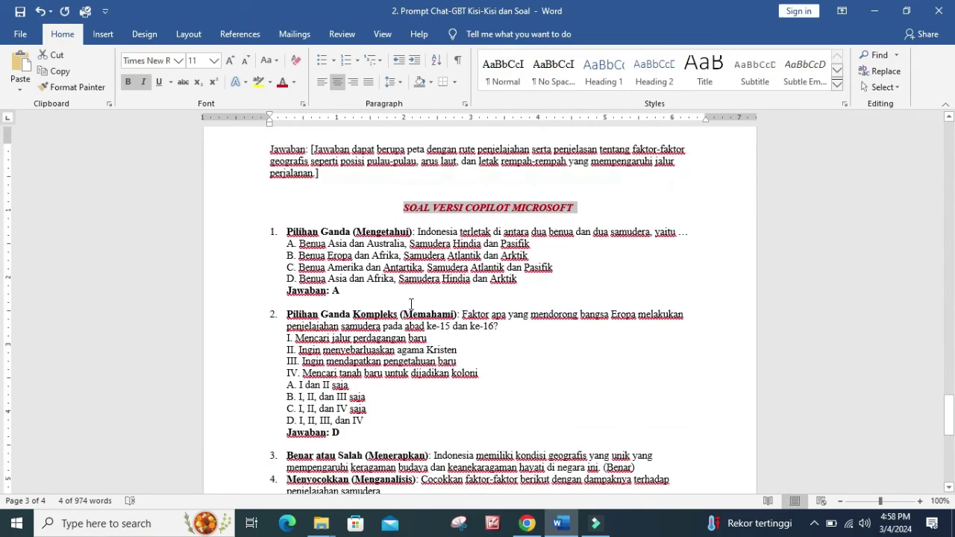
scroll(395, 431, down, 10)
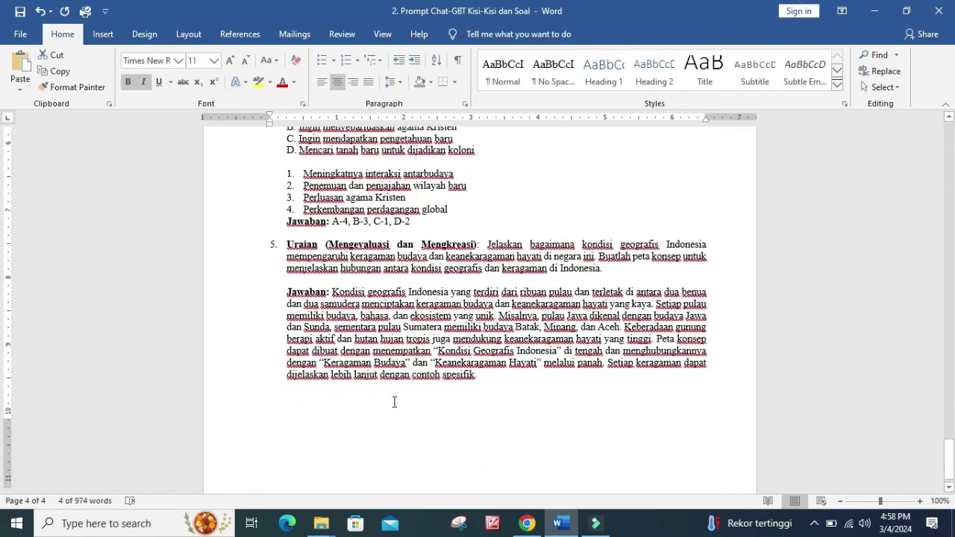
click(431, 412)
Look back through the document from the Copilot questions to the first prompt, "PROMT-KISI KISI"
scroll(538, 363, up, 5)
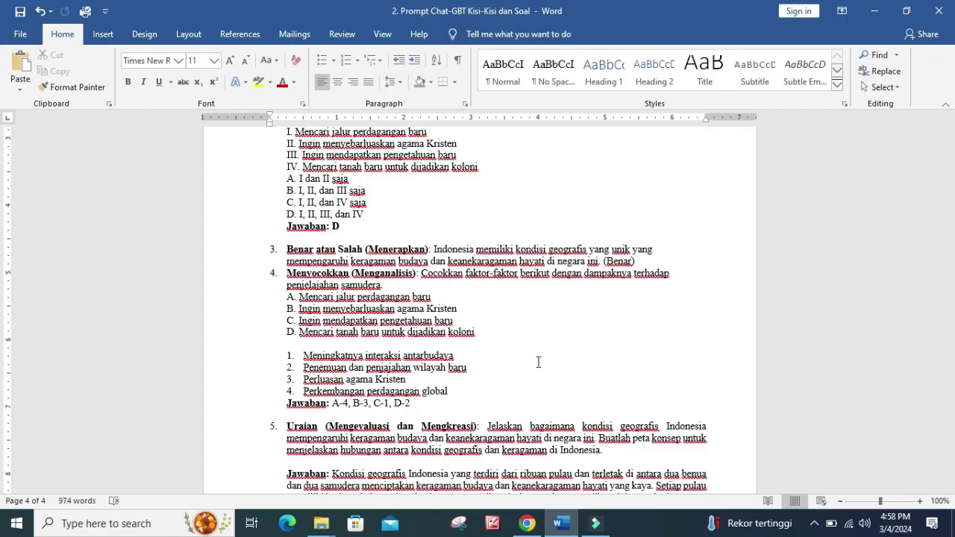
scroll(538, 361, up, 15)
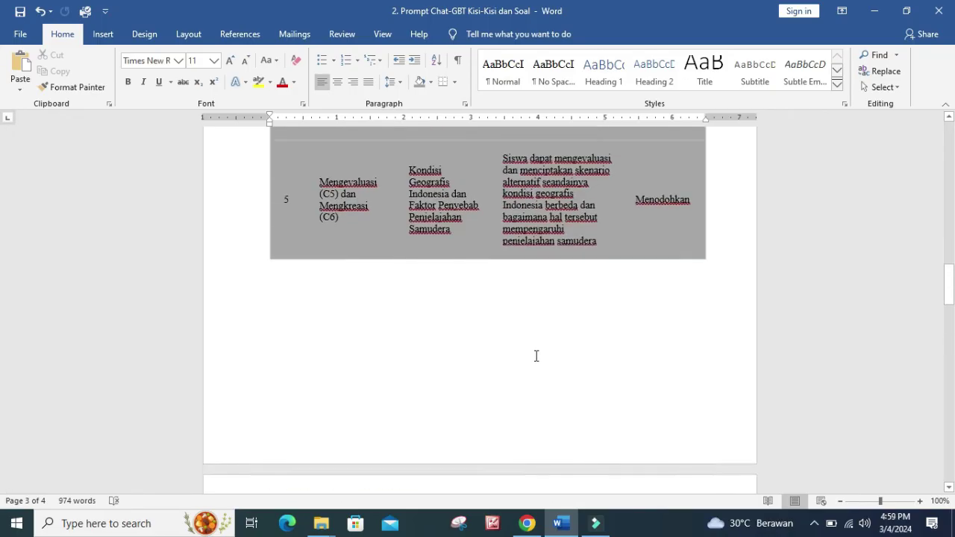
scroll(535, 358, up, 8)
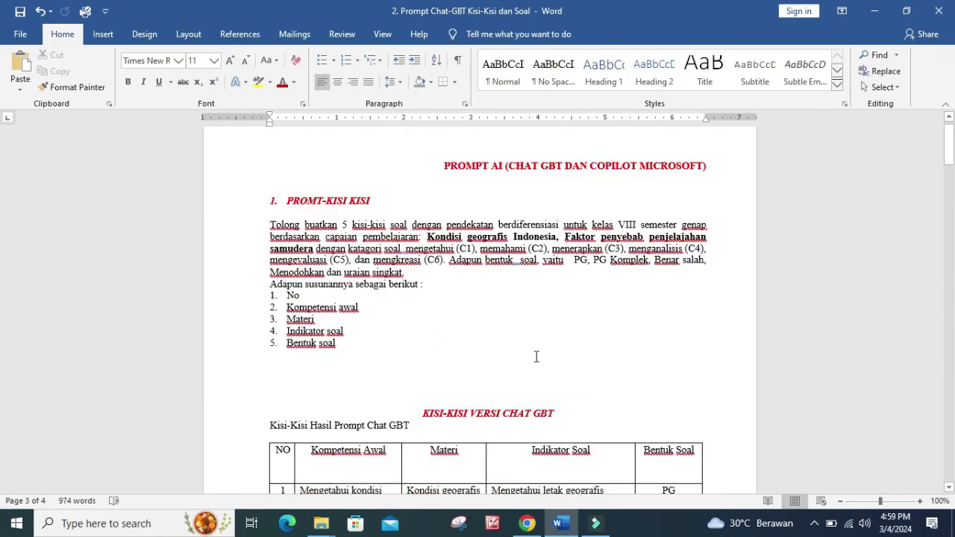